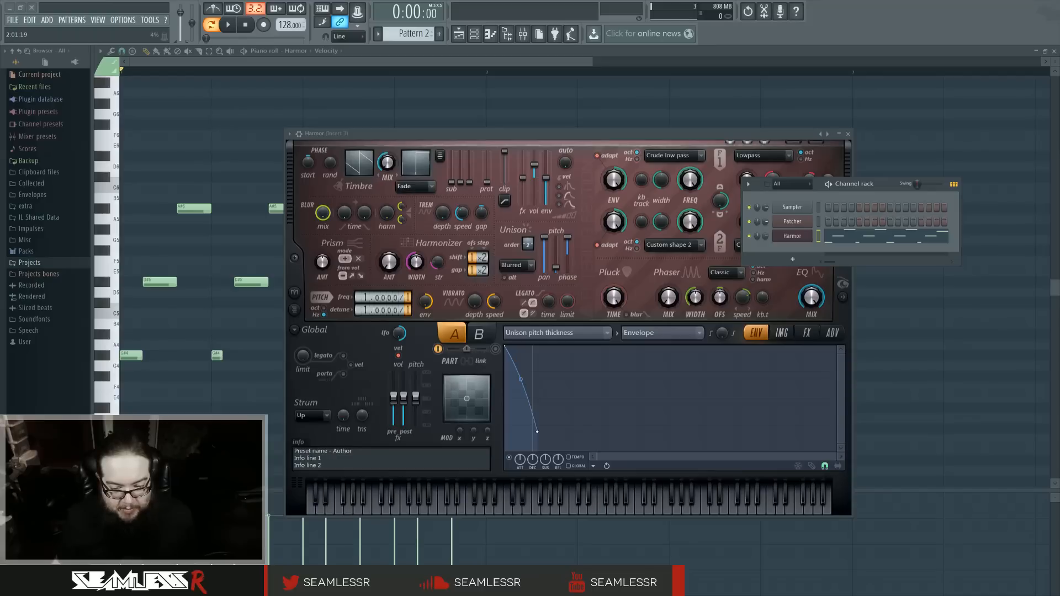
Open the Edison recording on mixer track Insert 1 and play the reference sample briefly.
click(522, 34)
click(224, 289)
click(872, 299)
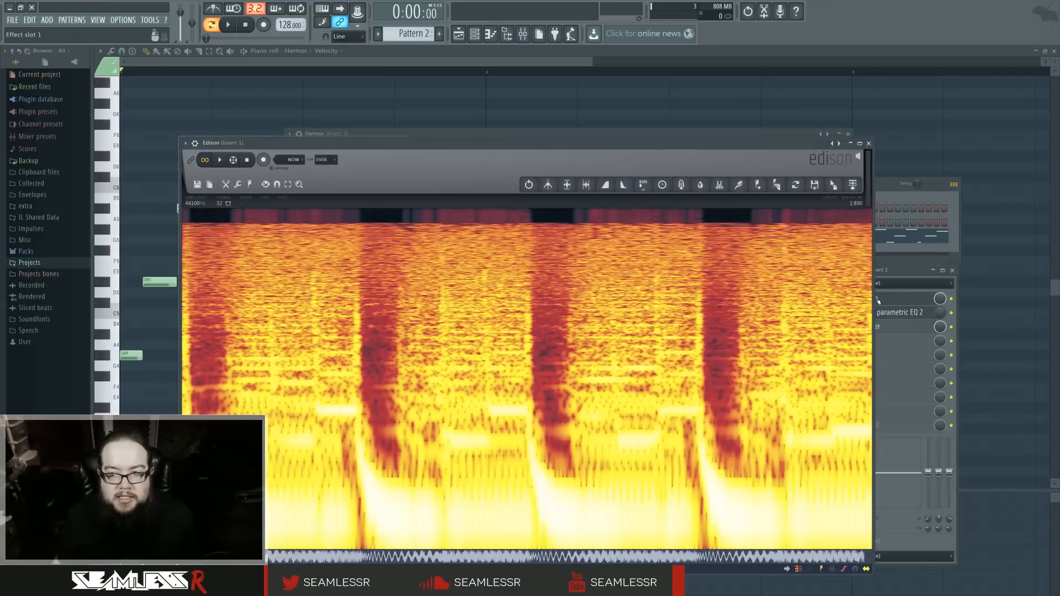
click(222, 161)
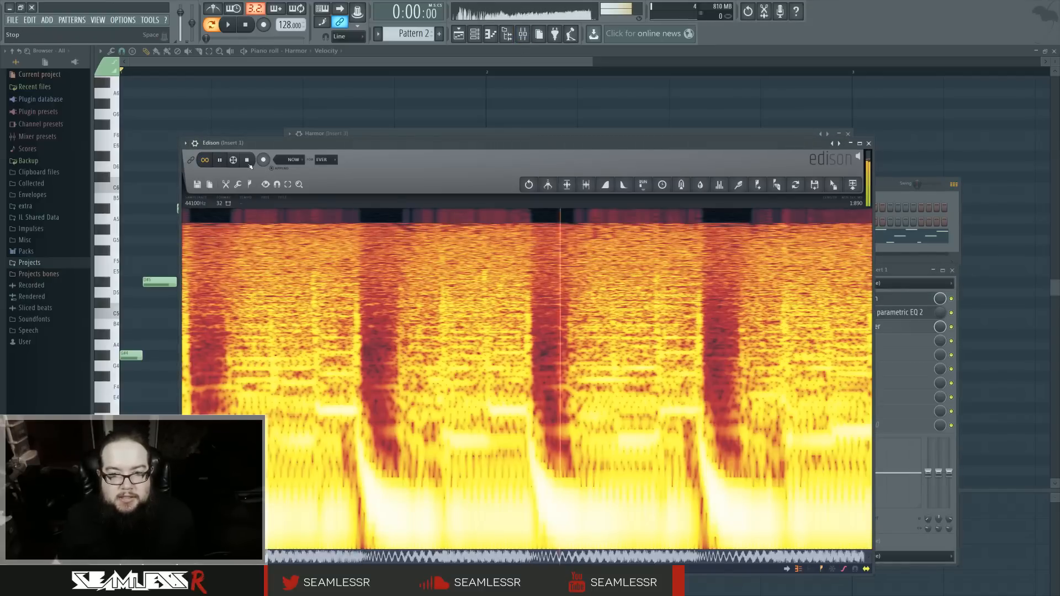
click(248, 162)
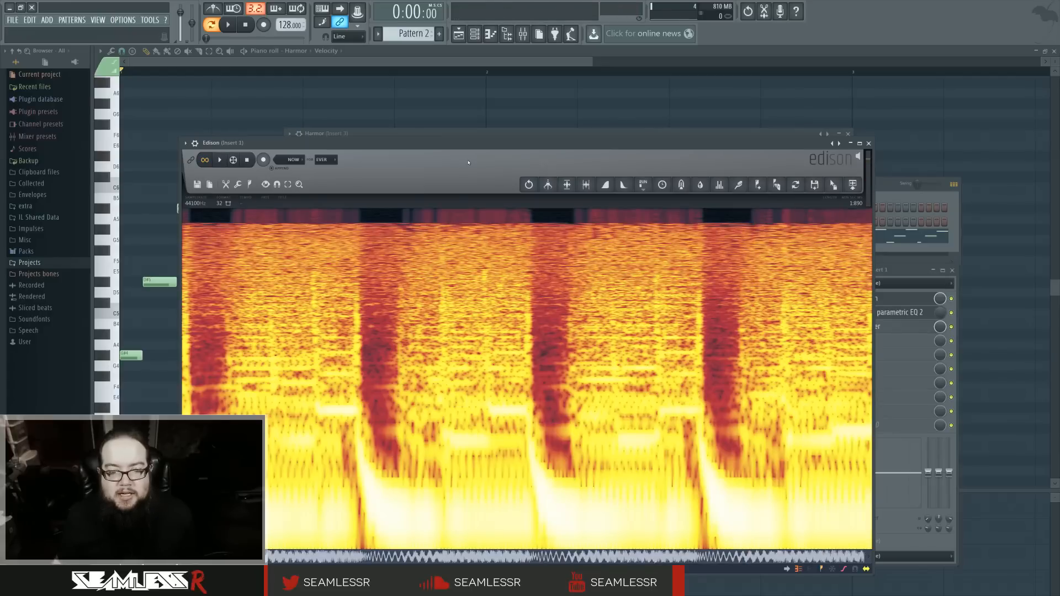
Show the channel rack and play Pattern 2 to hear the Harmor sound.
click(475, 34)
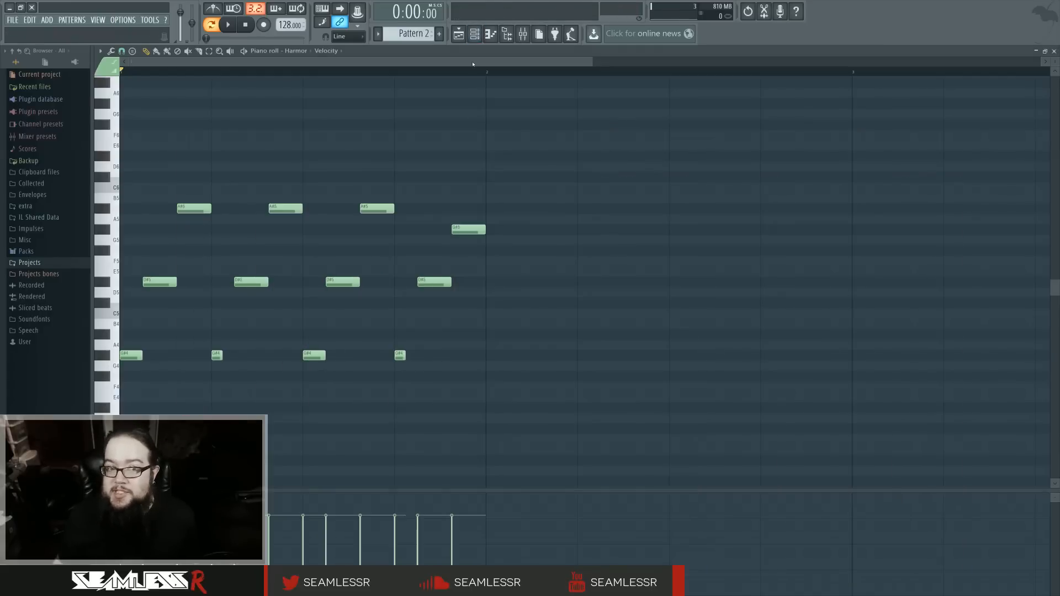
key(space)
key(F6)
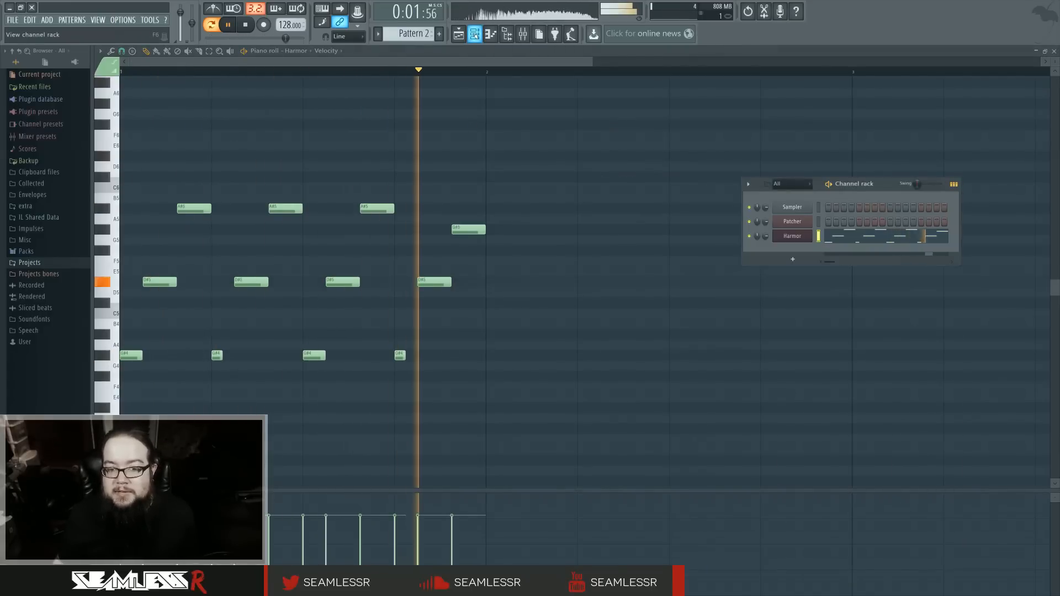
key(space)
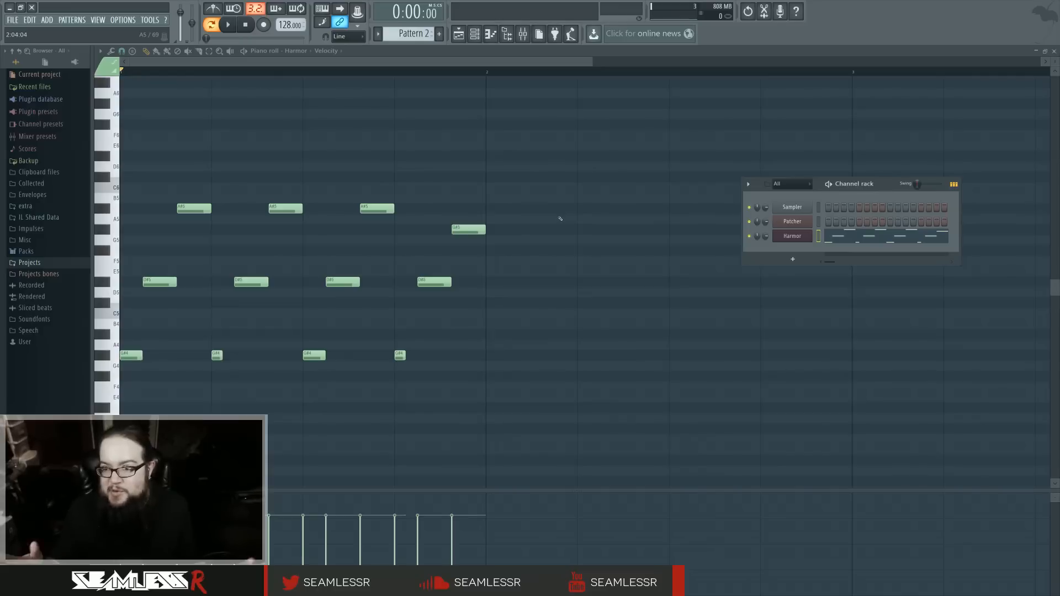
Open the Harmor channel, display its Pitch envelope and audition the pattern.
click(792, 236)
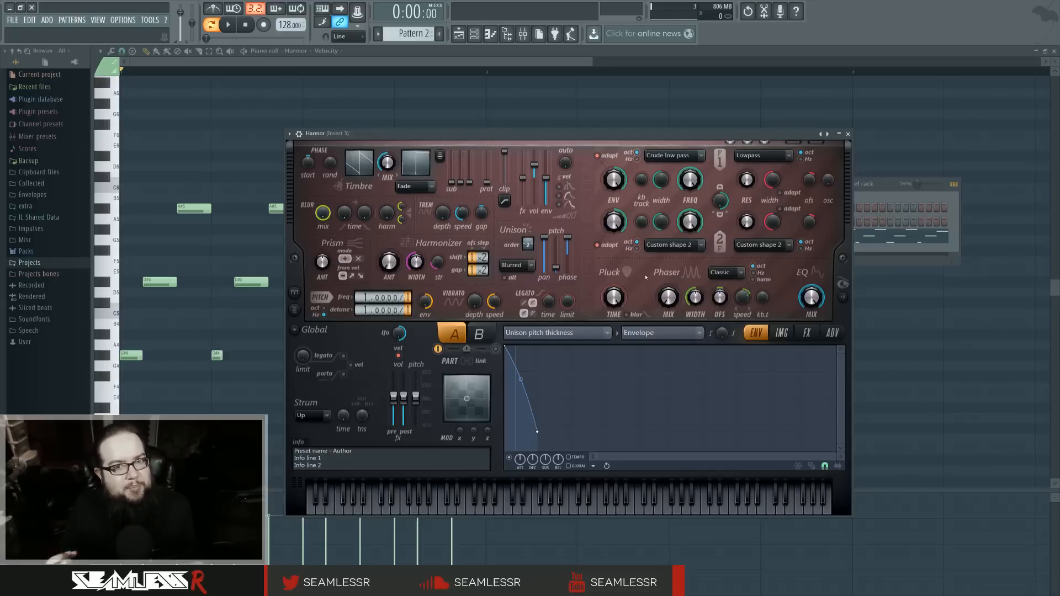
click(586, 333)
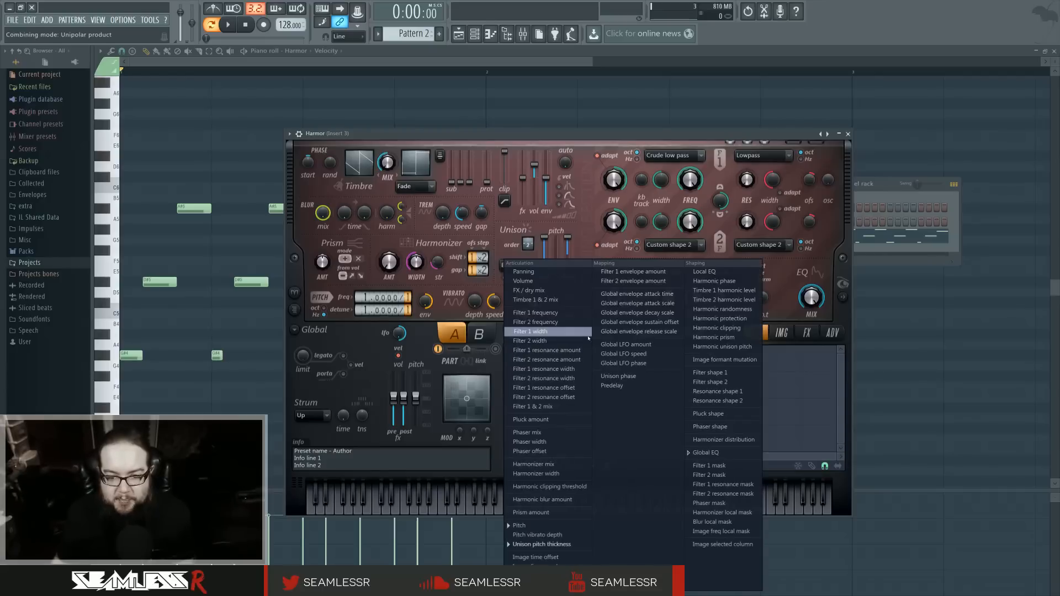
click(522, 525)
key(space)
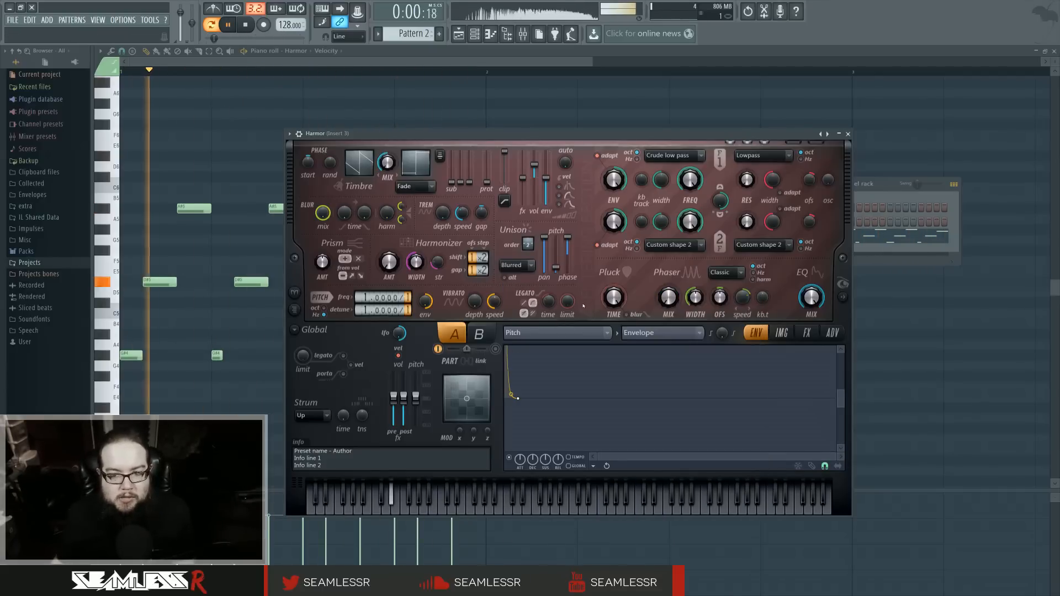
key(space)
Display Harmor's Global EQ curve and examine the high-frequency content in Edison's spectrogram on Insert 1 for comparison.
click(809, 334)
click(763, 336)
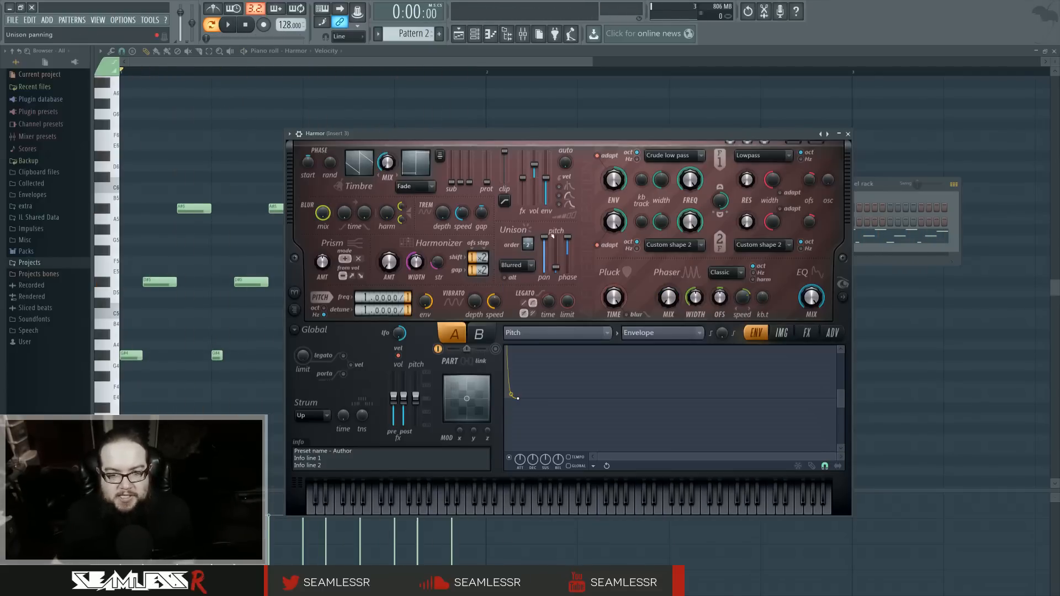
click(818, 272)
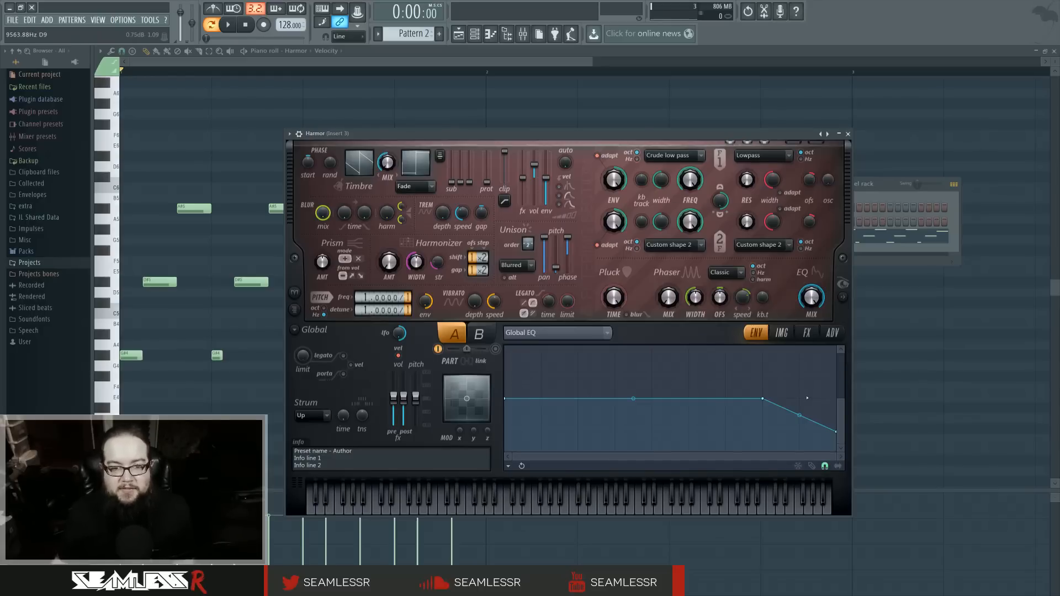
click(523, 34)
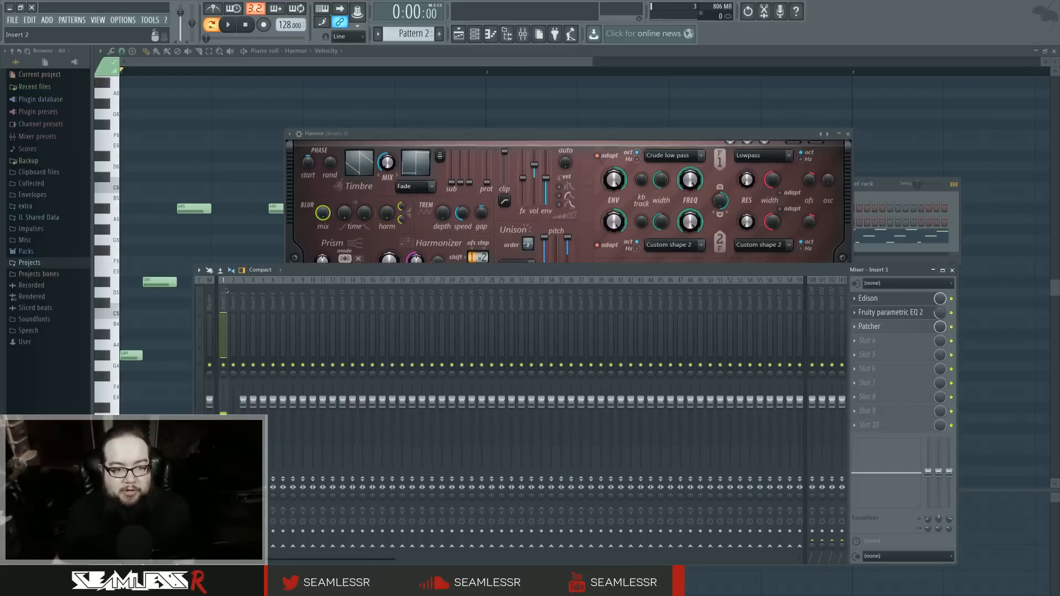
click(884, 298)
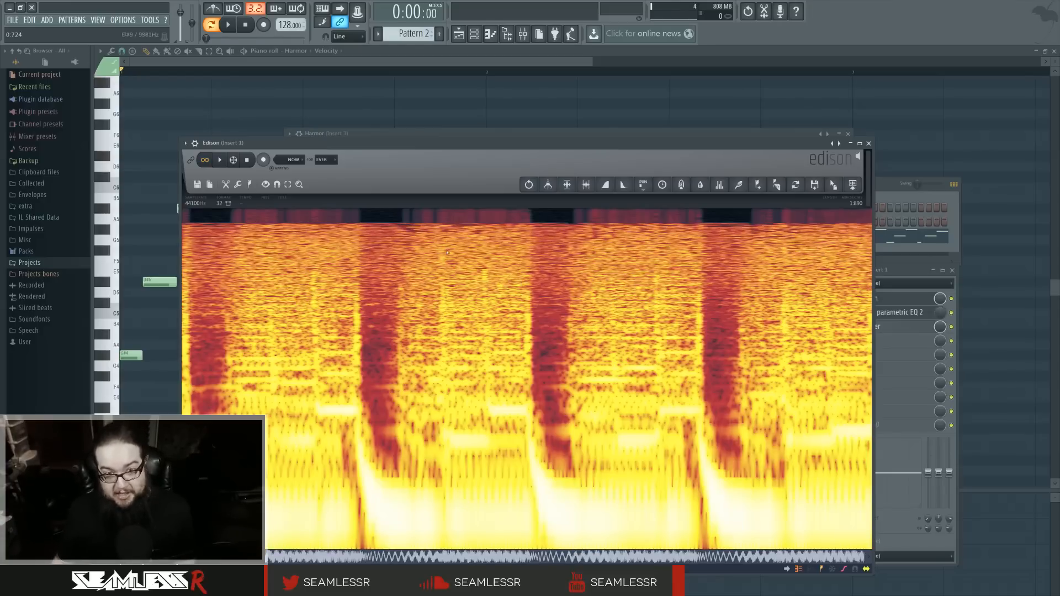
click(868, 143)
Play the pattern to locate Harmor's mixer track and select Insert 3.
key(space)
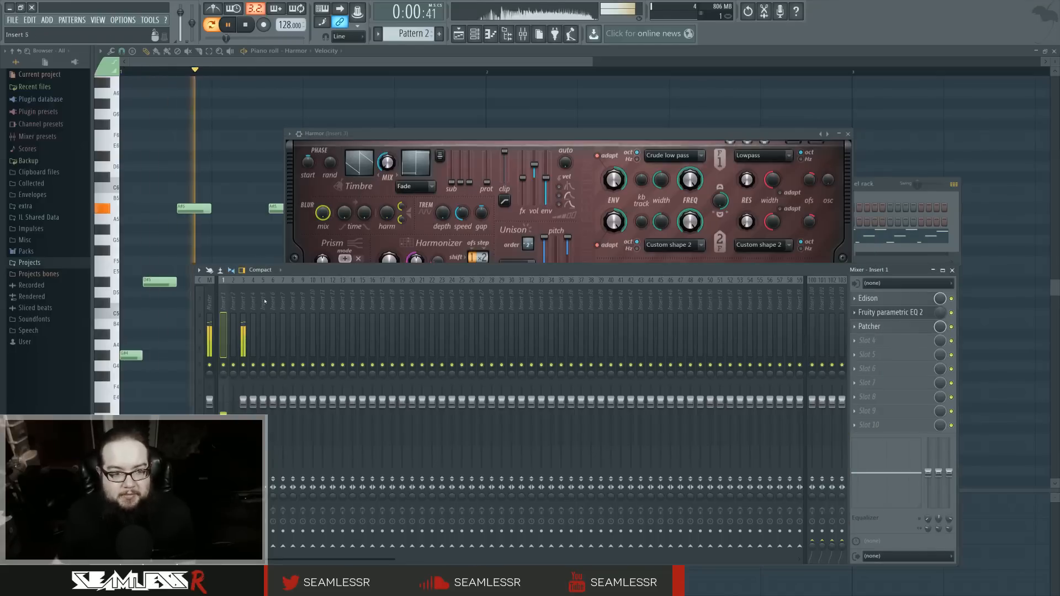
click(246, 302)
key(space)
Raise the high-frequency end point of Harmor's Global EQ curve for a gentler roll-off and audition it.
click(580, 134)
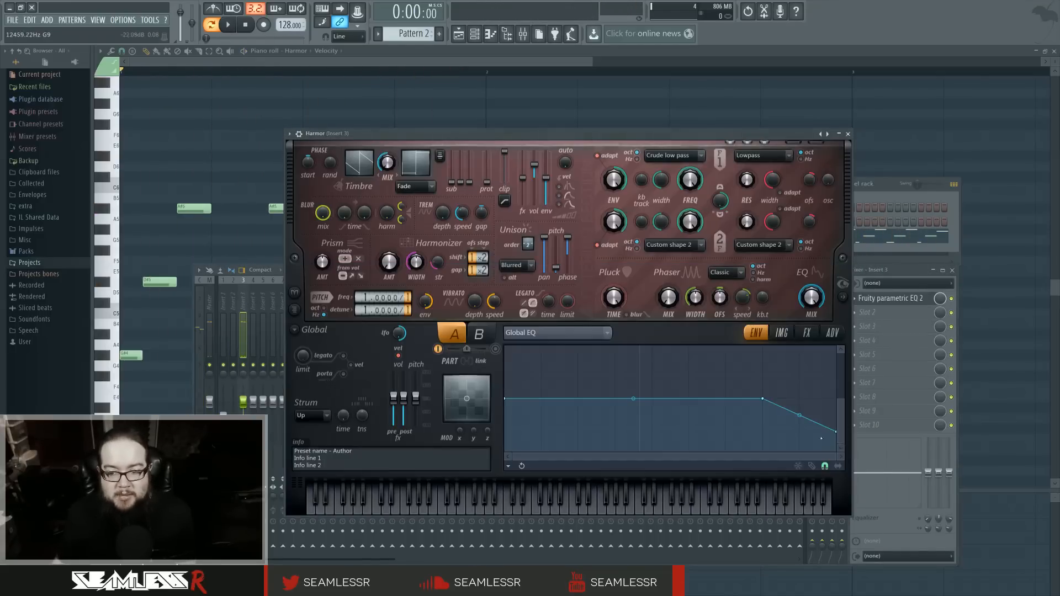
mouse_move(834, 433)
mouse_down()
mouse_move(835, 400)
mouse_move(836, 418)
mouse_up()
key(space)
key(space)
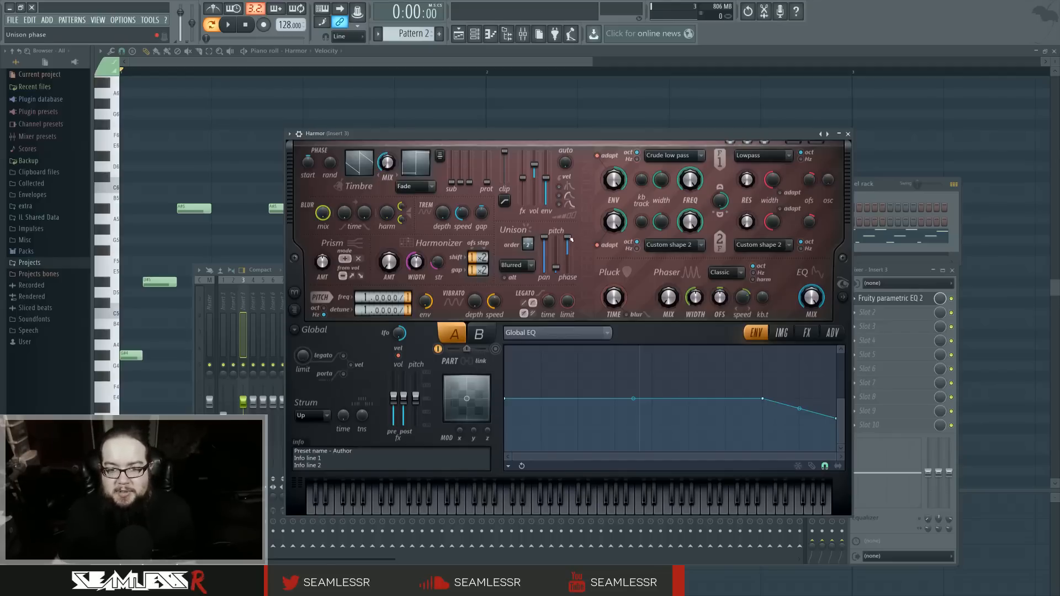
Play Pattern 2 twice to judge the Harmor sound with its unison phase setting.
key(space)
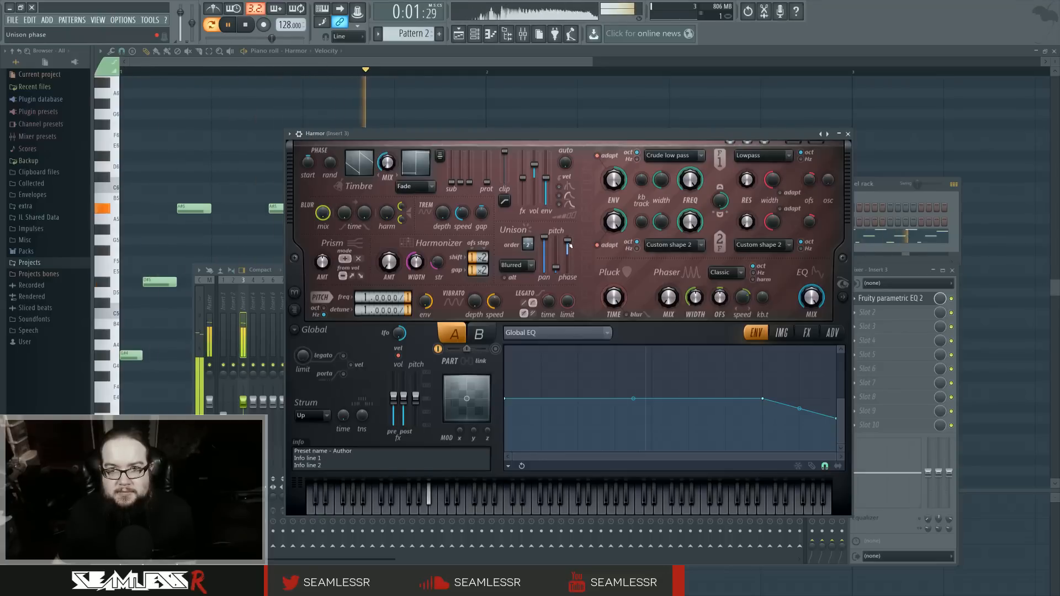
key(space)
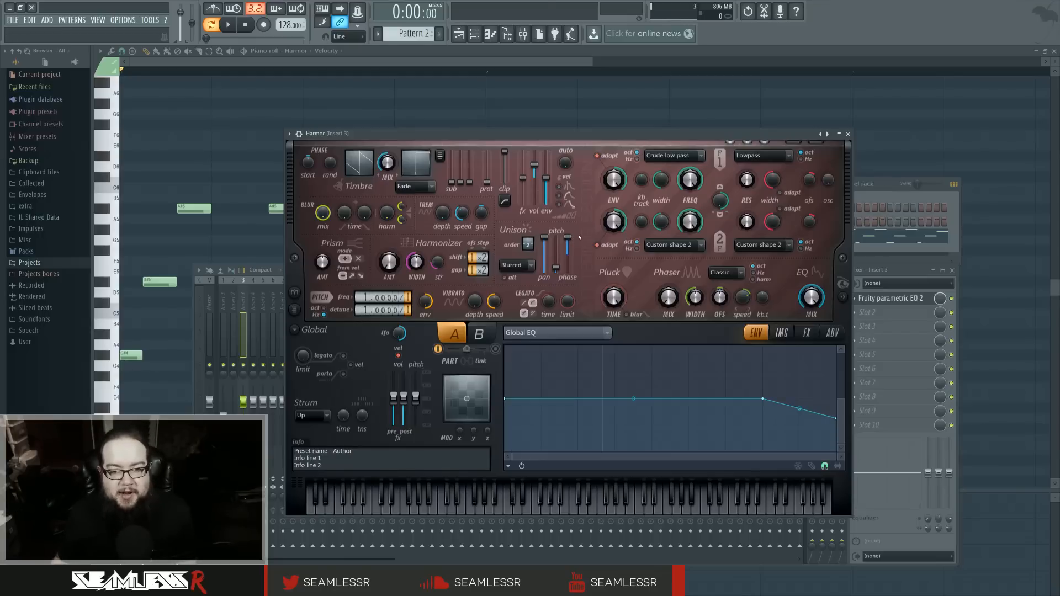
key(space)
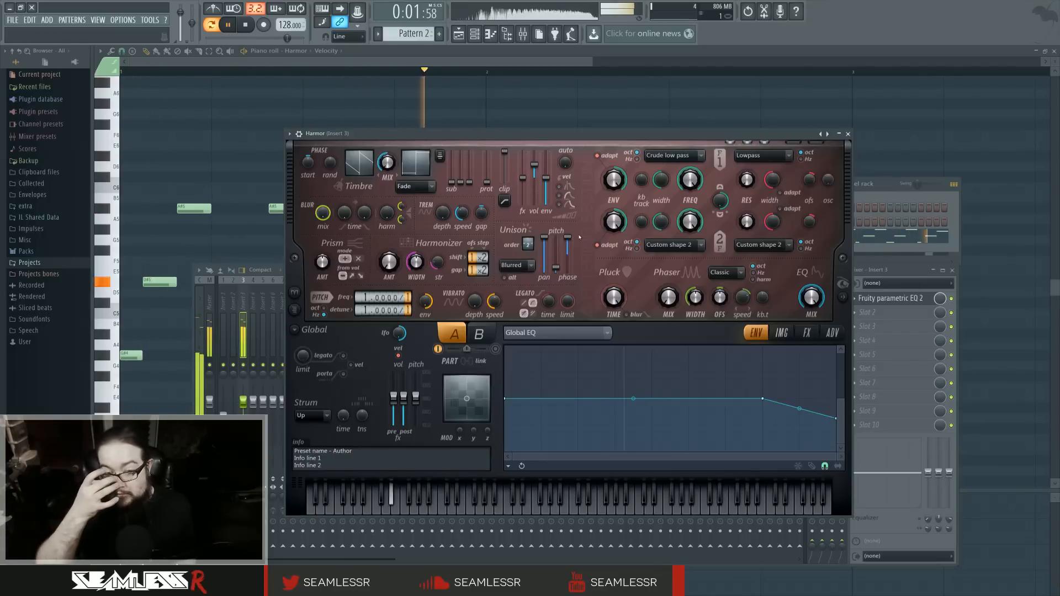
key(space)
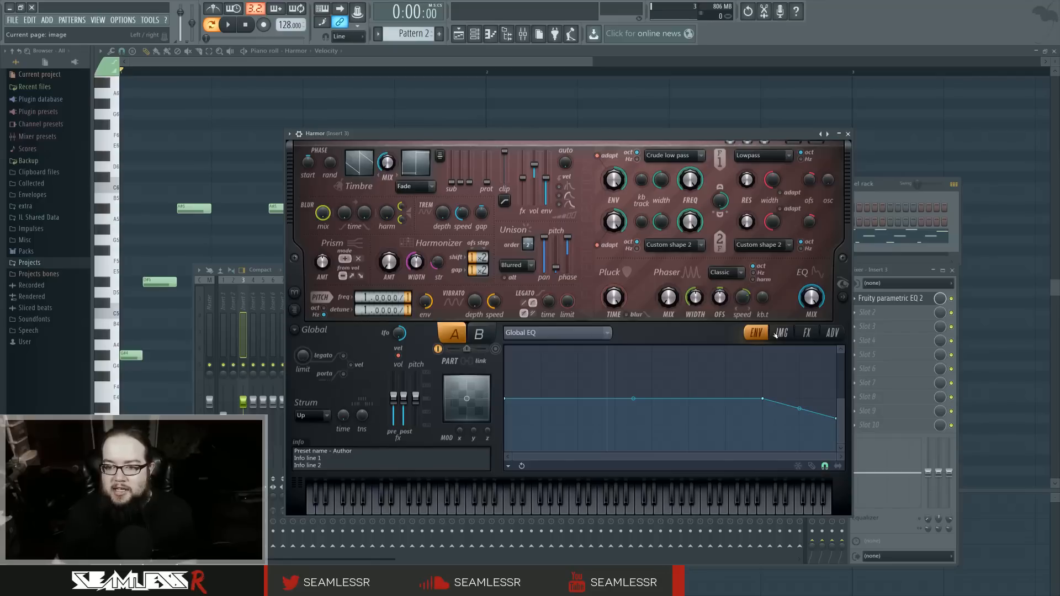
click(802, 333)
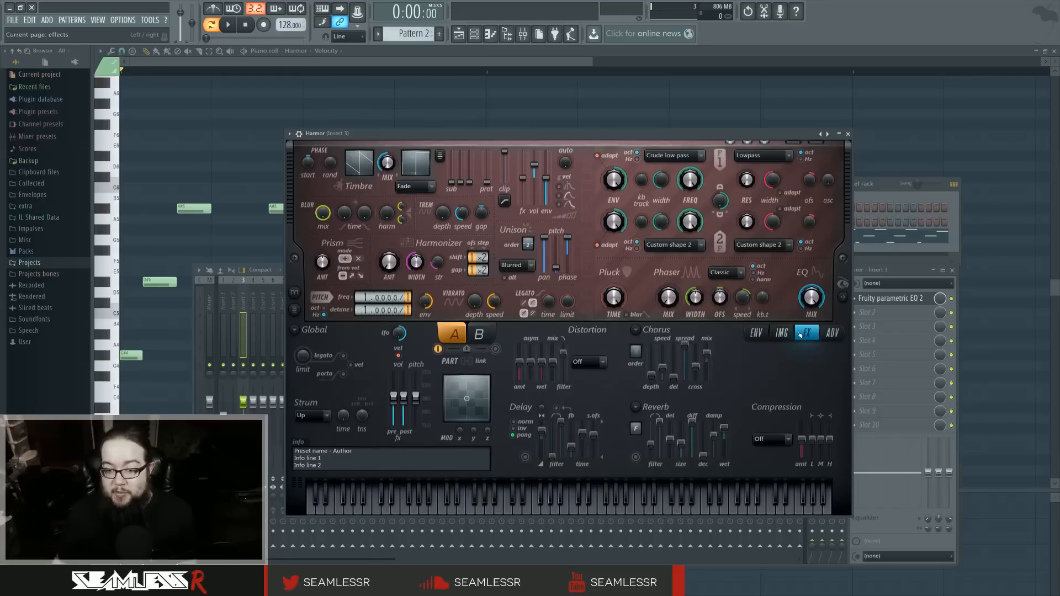
click(756, 333)
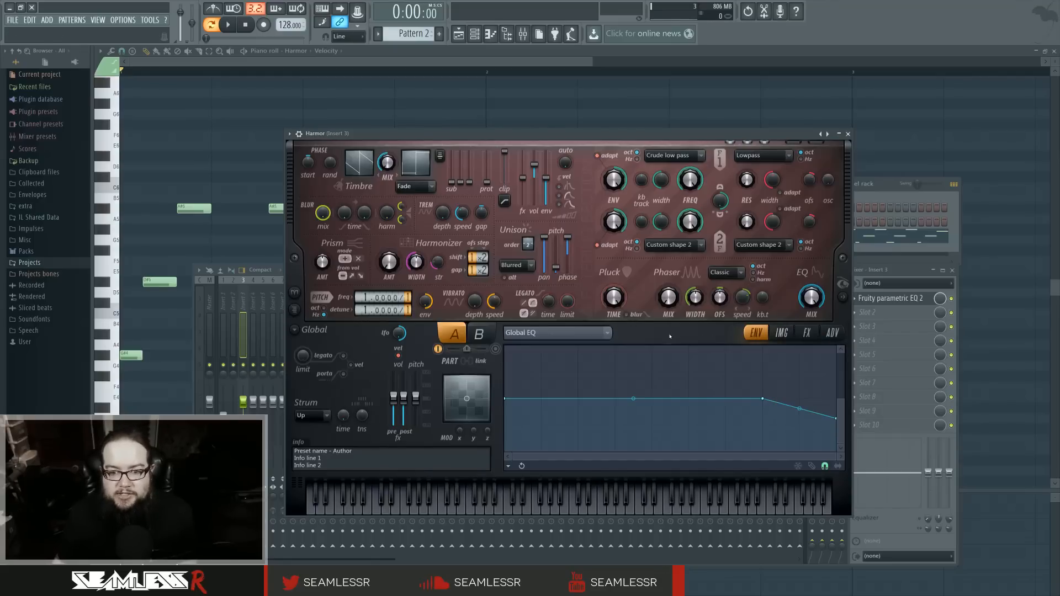
click(605, 333)
click(782, 293)
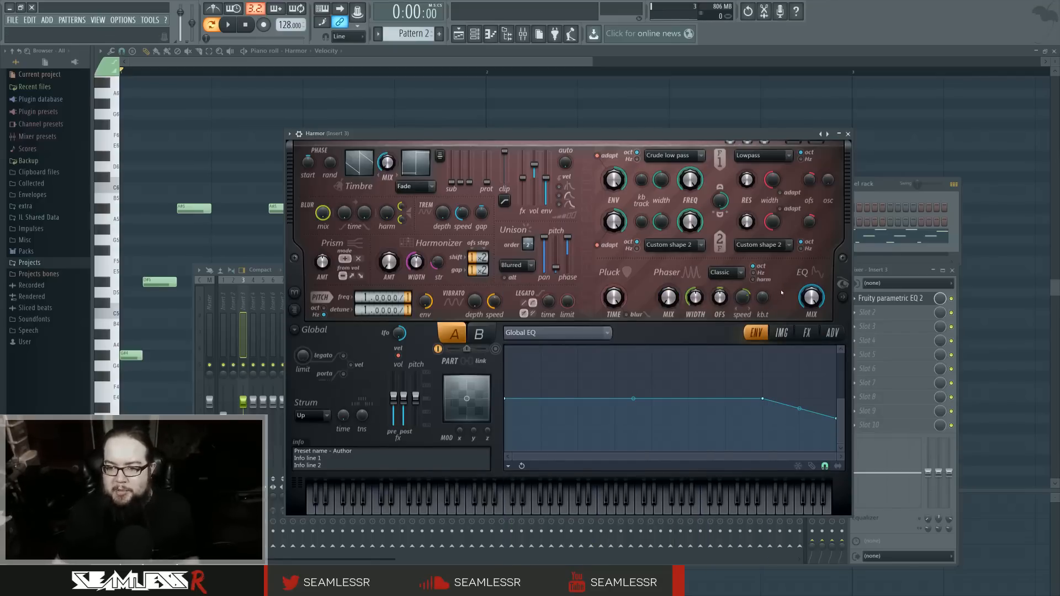
Show Harmor's advanced settings and spectral display, and raise the envelope granularity.
click(833, 331)
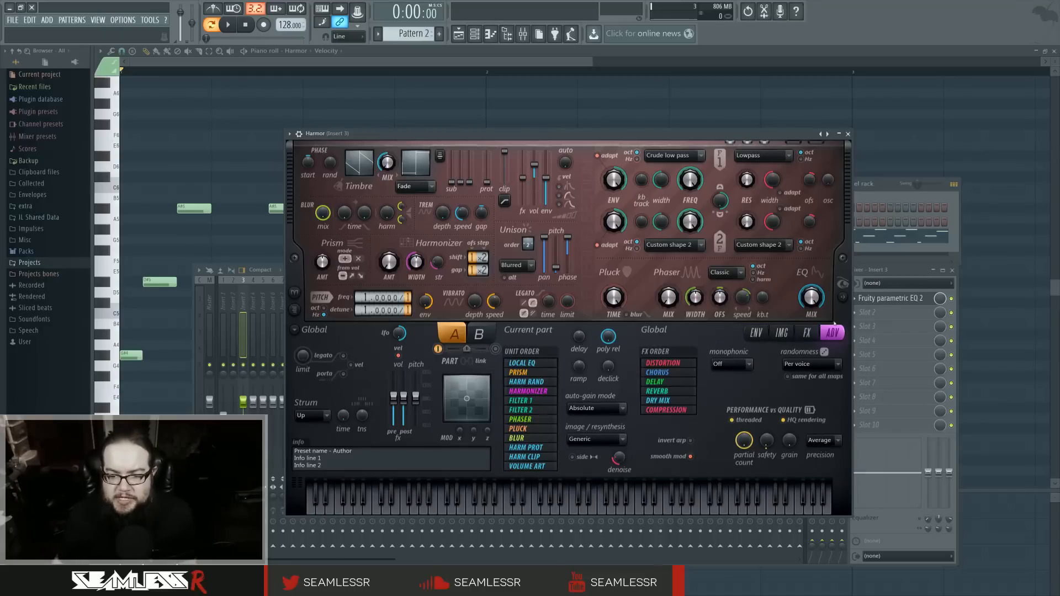
click(843, 297)
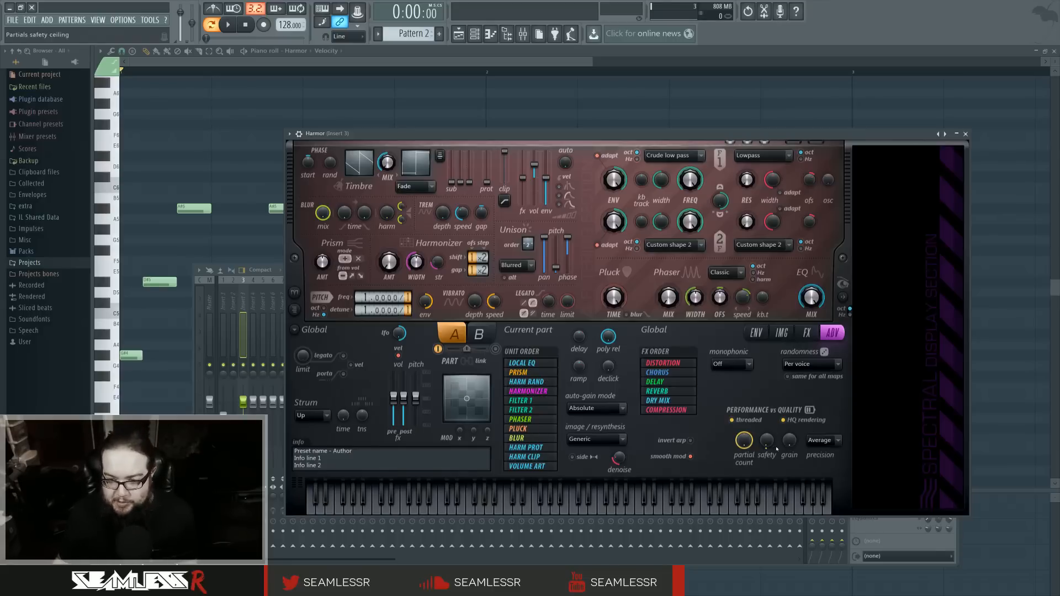
scroll(789, 445, up, 2)
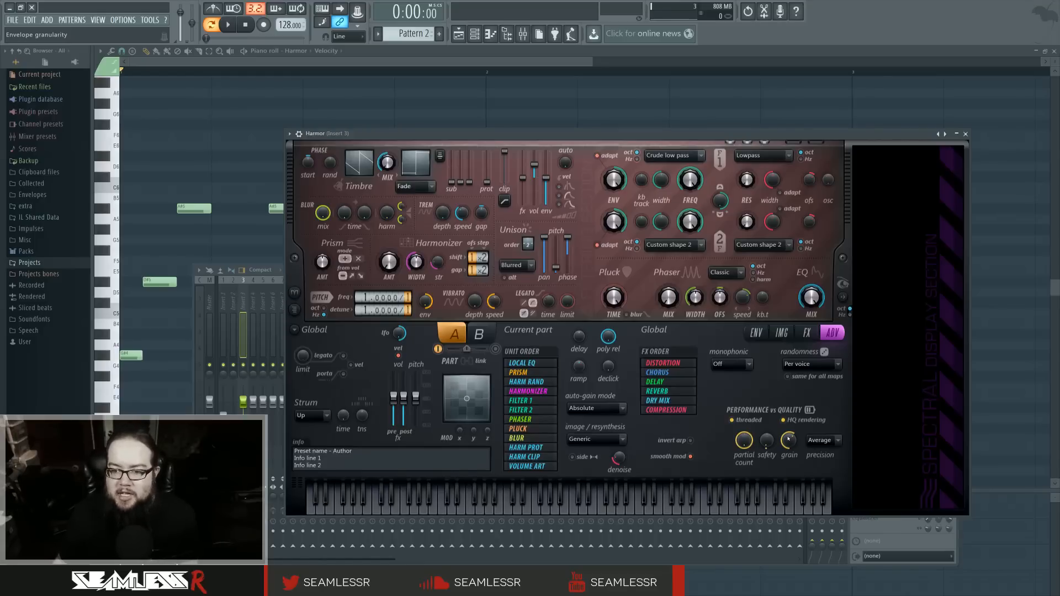
Display Harmor's Pitch envelope and enlarge its initial drop to examine the curve from its peak.
click(756, 333)
click(598, 331)
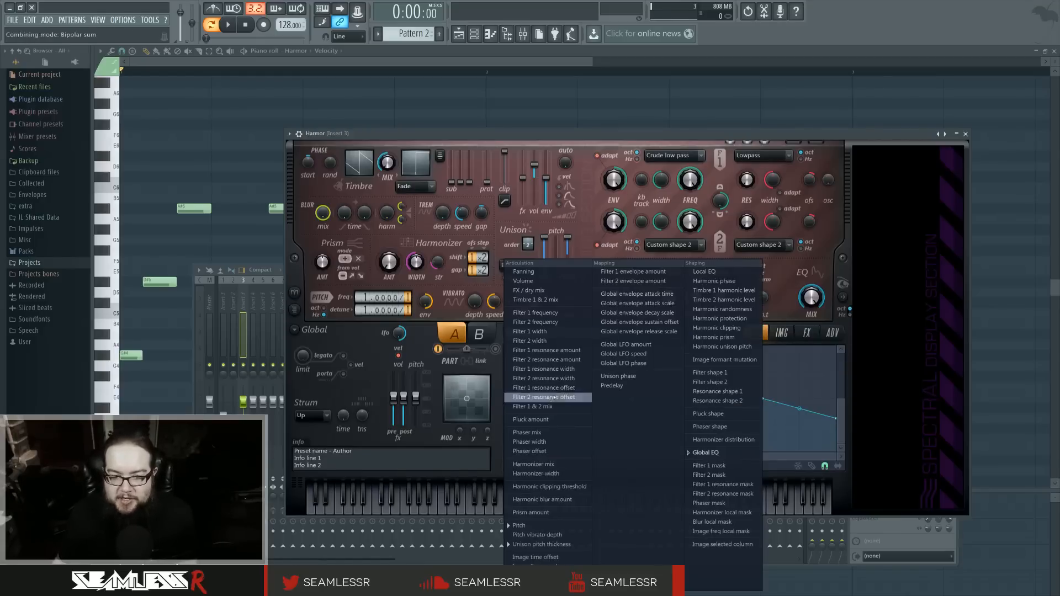
click(519, 526)
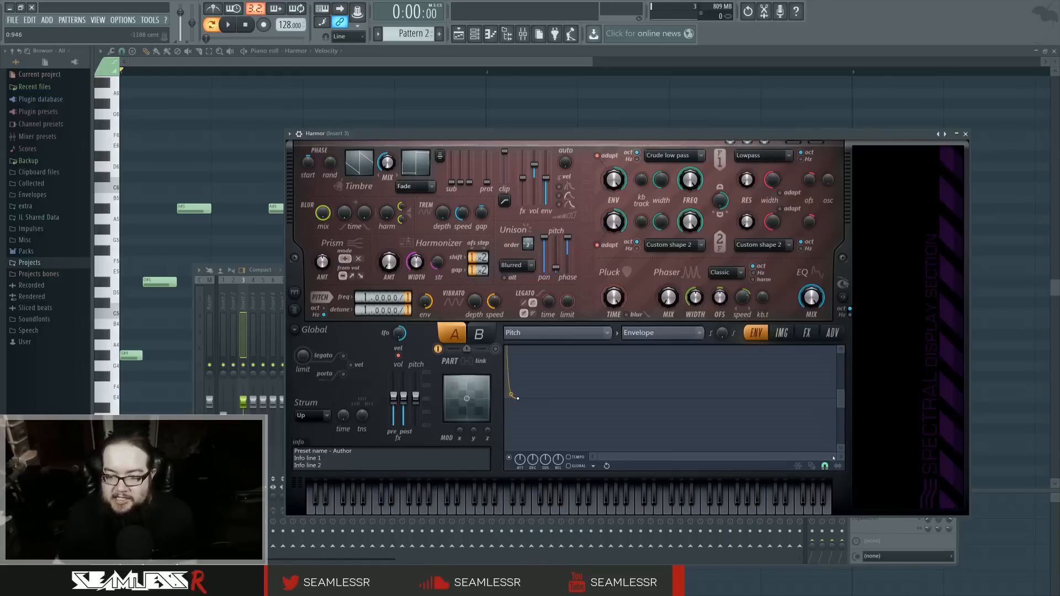
drag(836, 457, 621, 456)
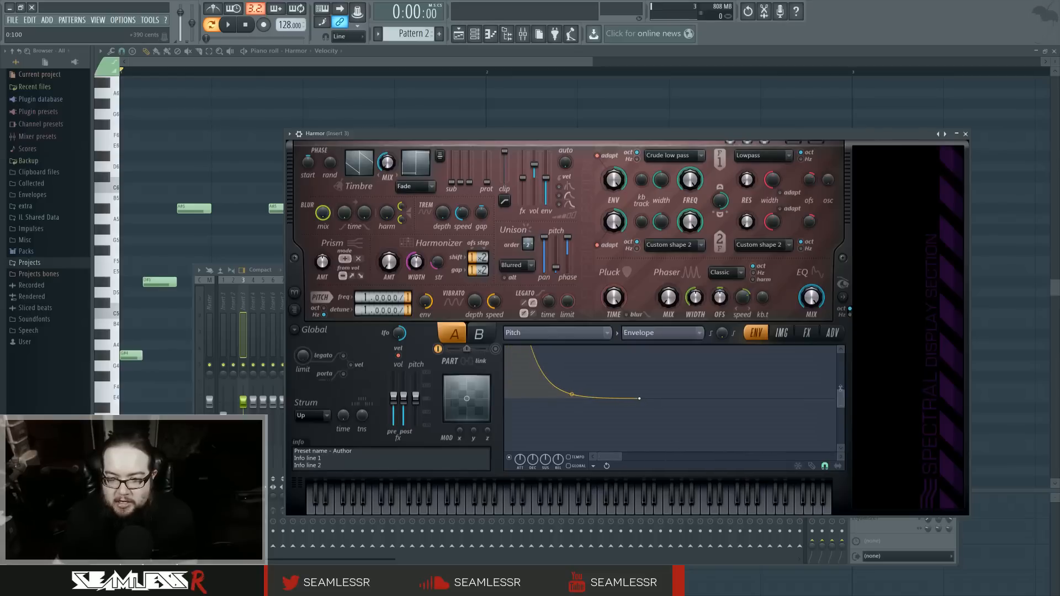
drag(840, 389, 841, 349)
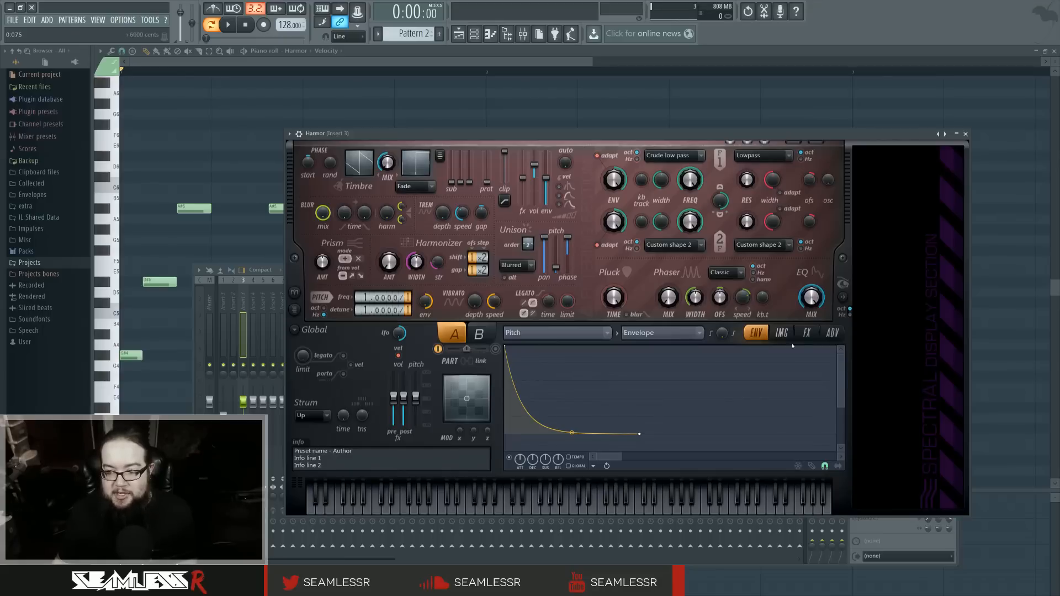
Return to Harmor's advanced settings, lower the envelope granularity to 2.00 ms and play the pattern through the spectral display.
click(832, 332)
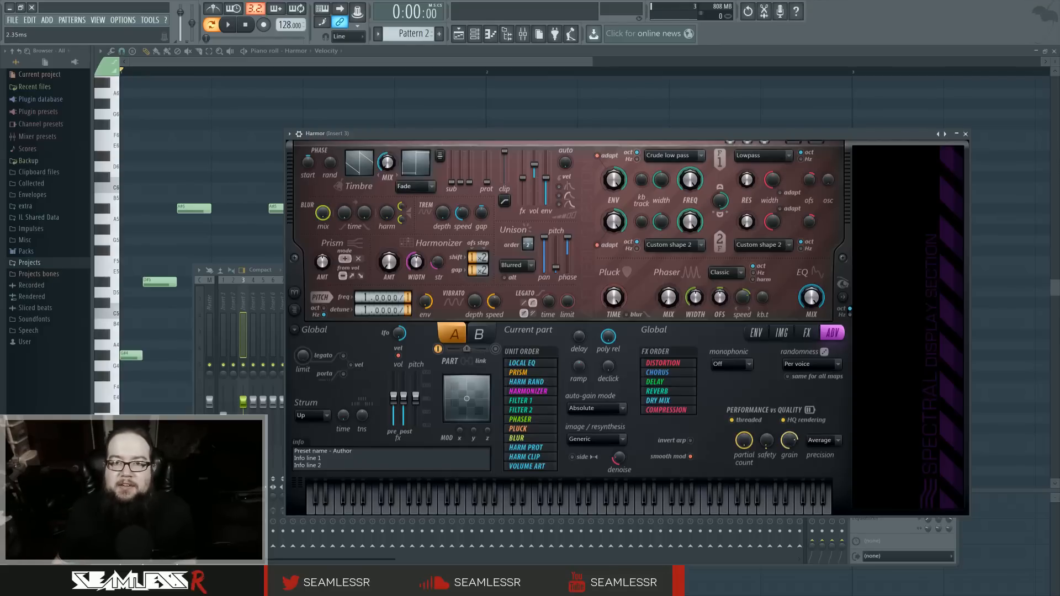
drag(789, 440, 789, 480)
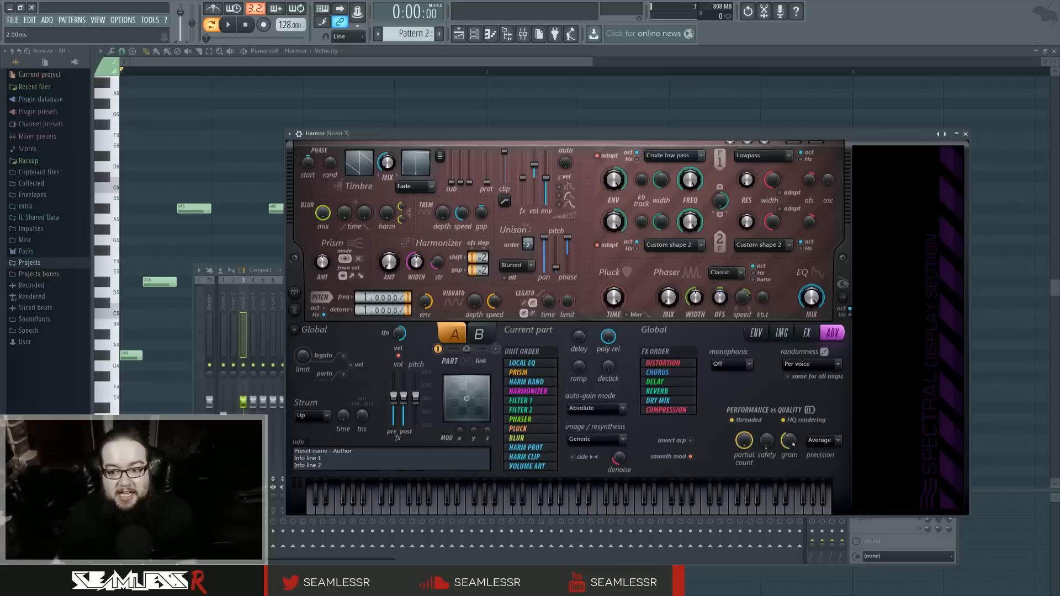
key(space)
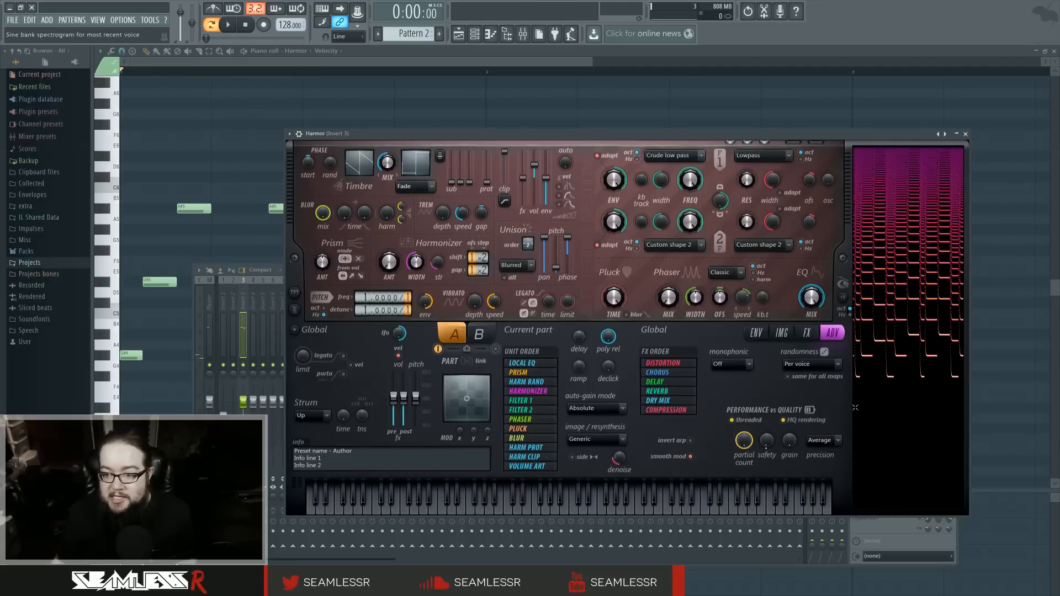
Turn the envelope granularity up high and play the pattern to compare the pitch sweeps in the spectral display.
drag(789, 440, 789, 381)
key(space)
key(space)
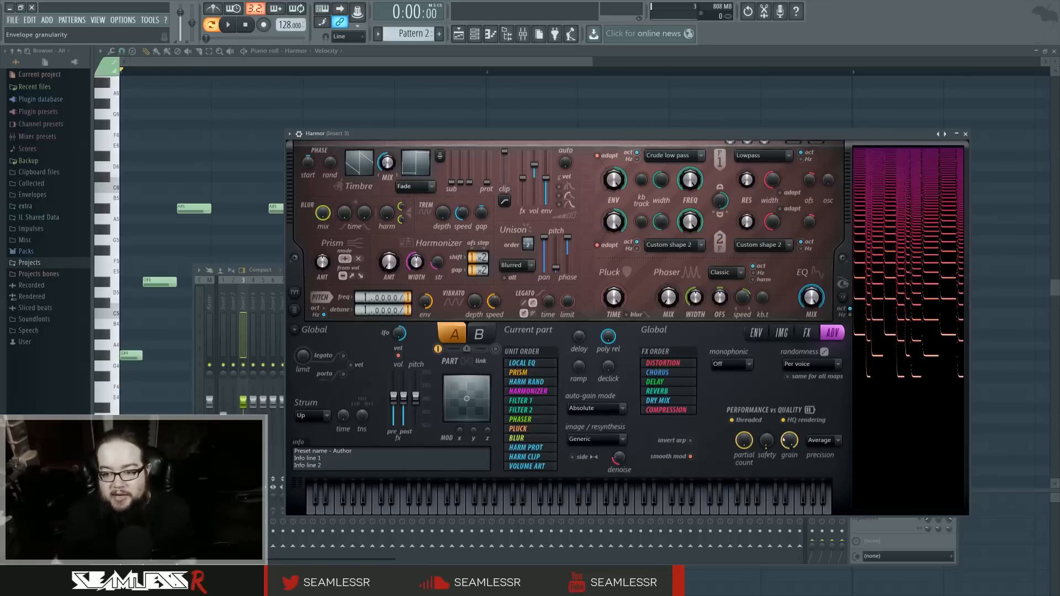
Turn Harmor's envelope granularity down low and play the pattern to compare its pitch sweeps.
drag(789, 440, 789, 491)
key(space)
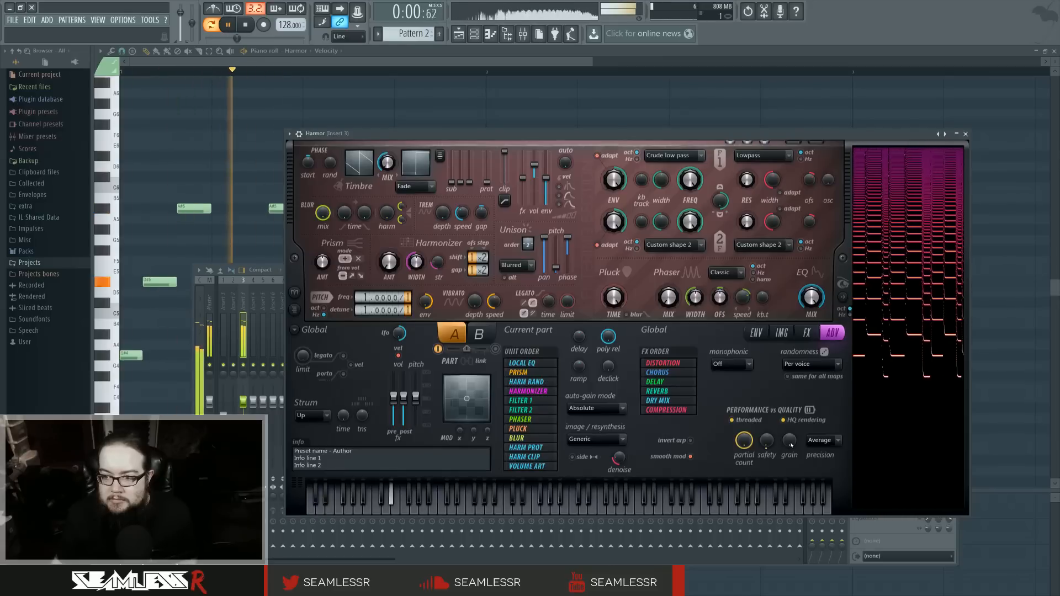
key(space)
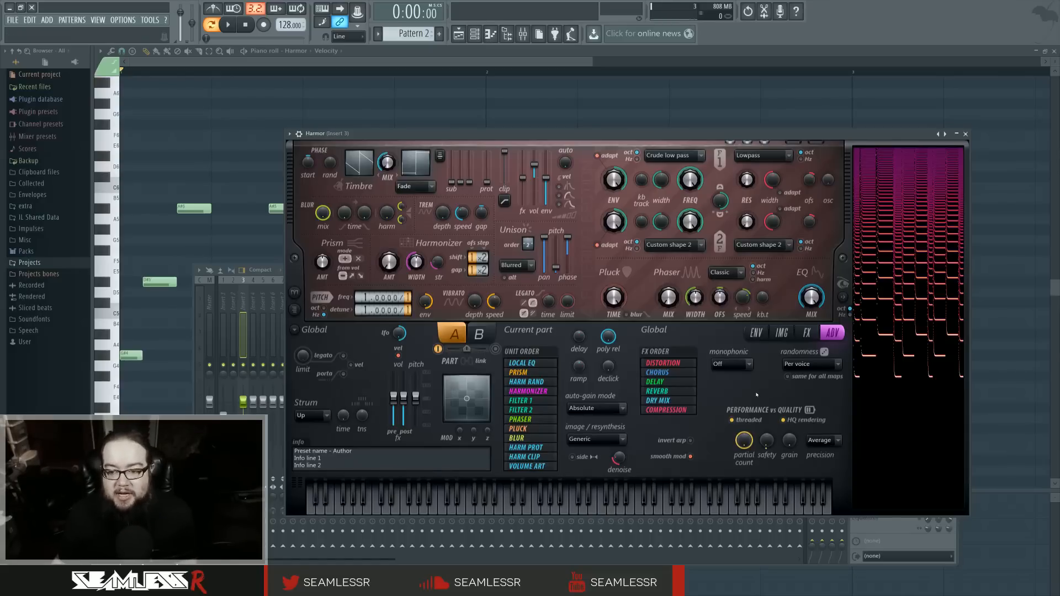
Try the Perfect precision setting while playing the pattern briefly, and return the precision to Average.
click(823, 440)
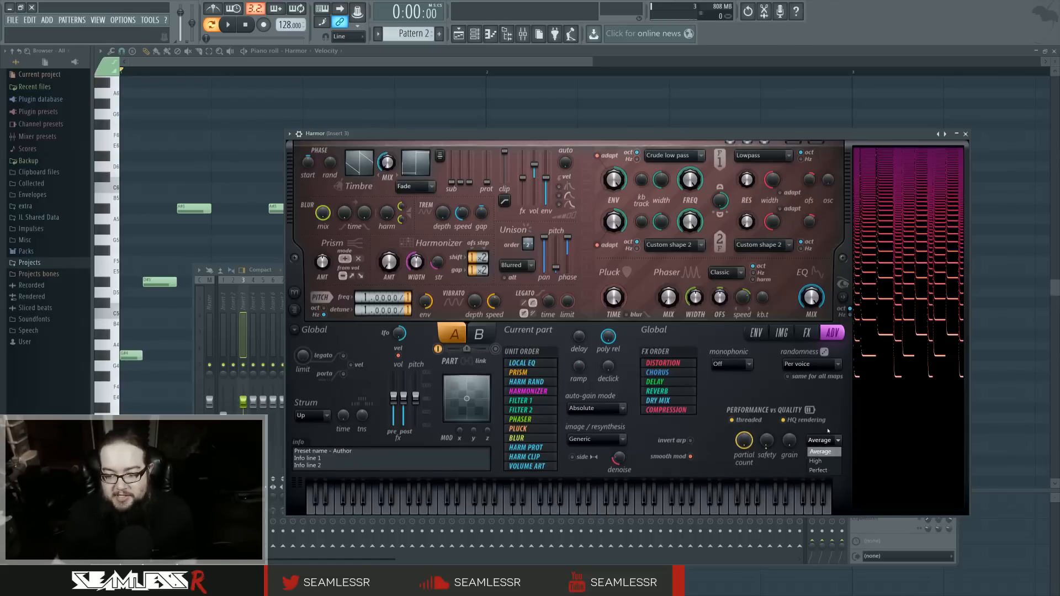
click(824, 470)
key(space)
key(space)
click(832, 441)
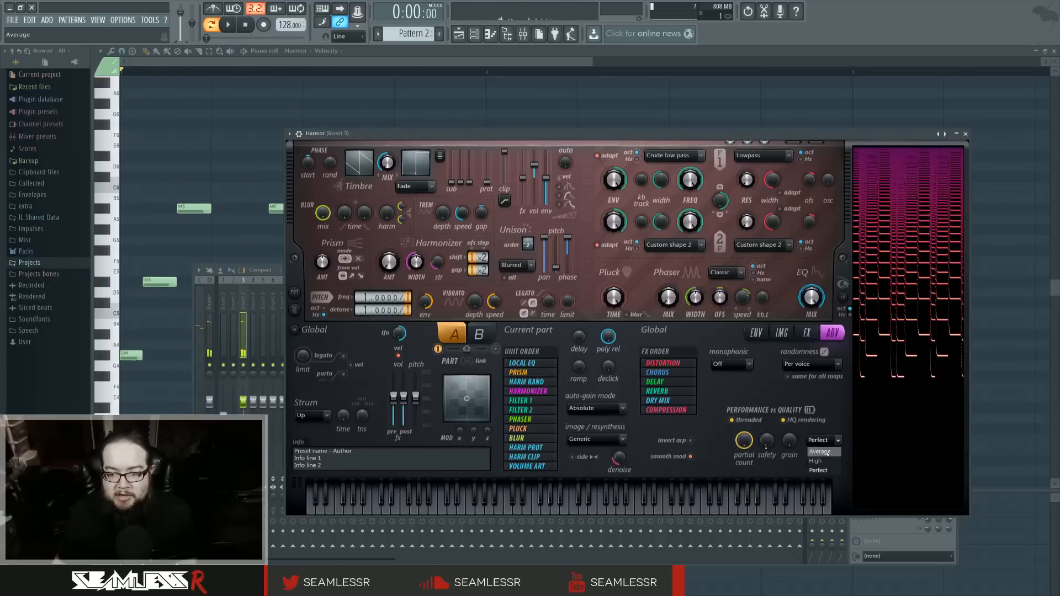
click(829, 452)
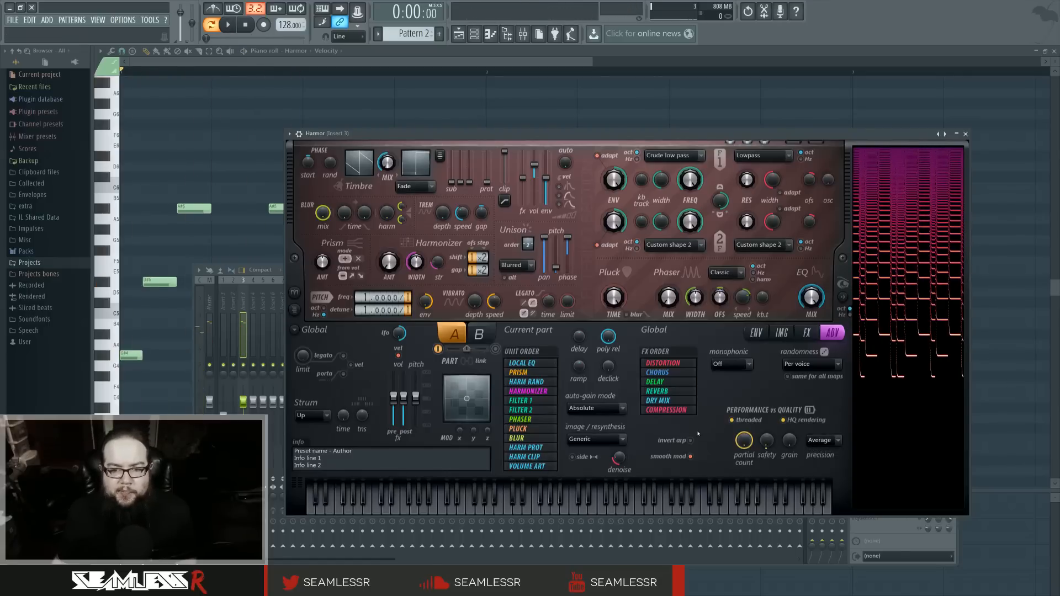
Show Harmor's Pitch envelope, stretch its drop so the end point sits at 0:100, and play the pattern.
click(760, 338)
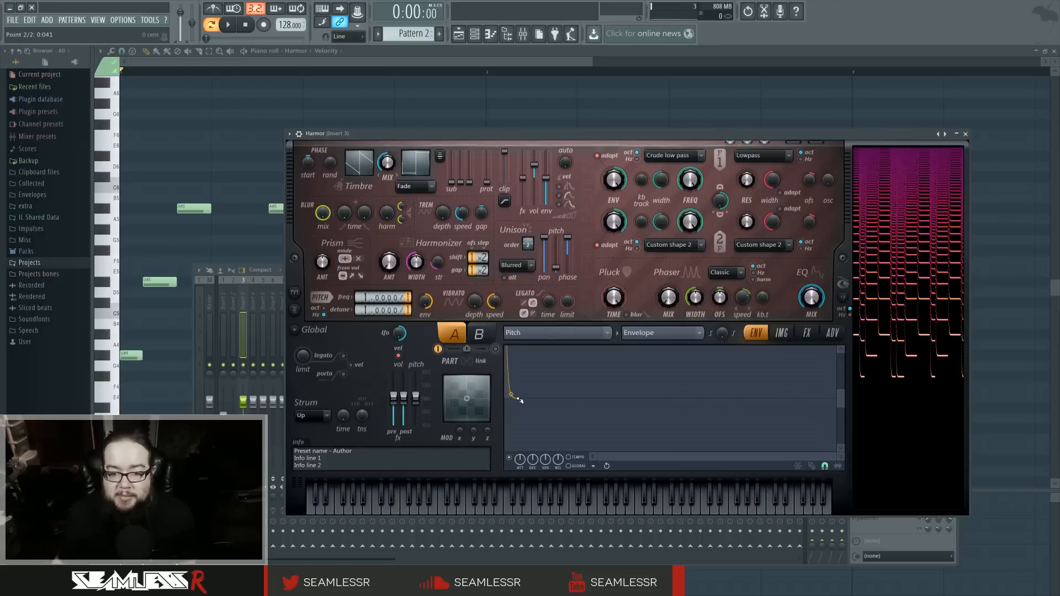
drag(518, 398, 539, 399)
key(space)
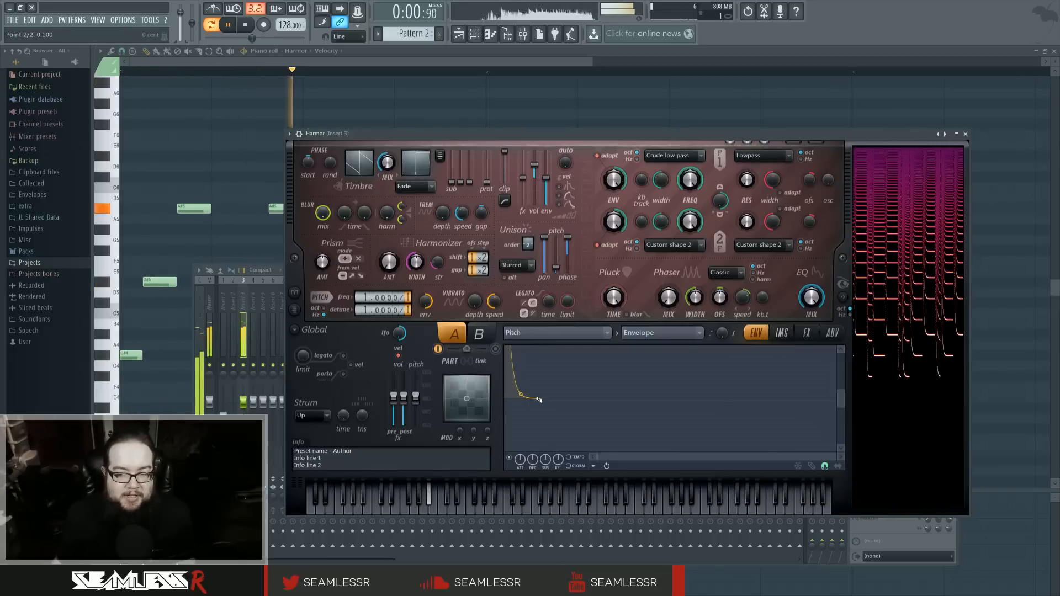
key(space)
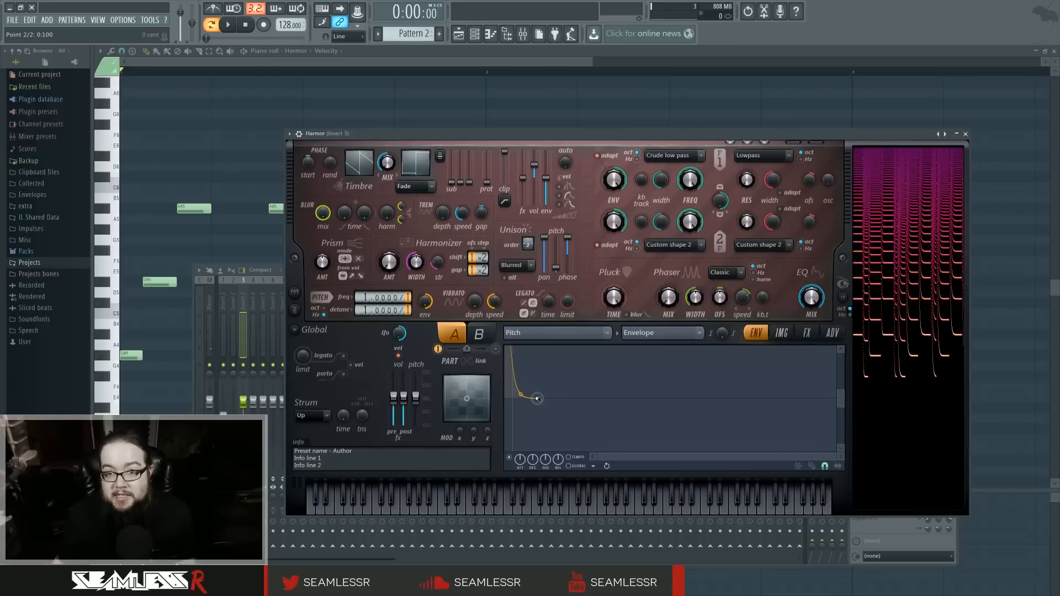
Shorten the pitch envelope's drop by moving its end point back close to the start at the same pitch.
drag(539, 399, 537, 370)
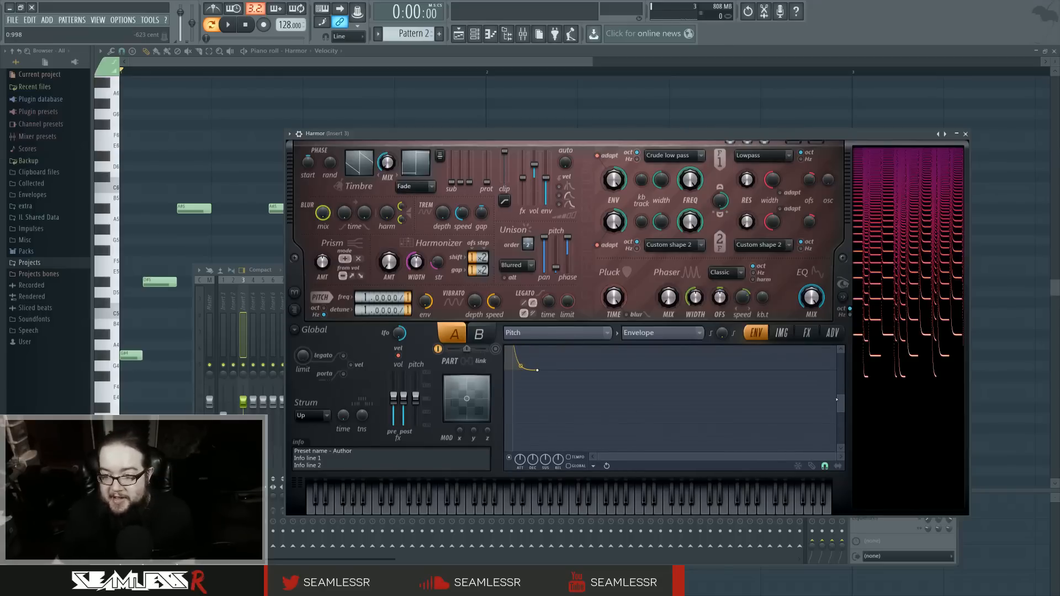
drag(840, 395, 841, 348)
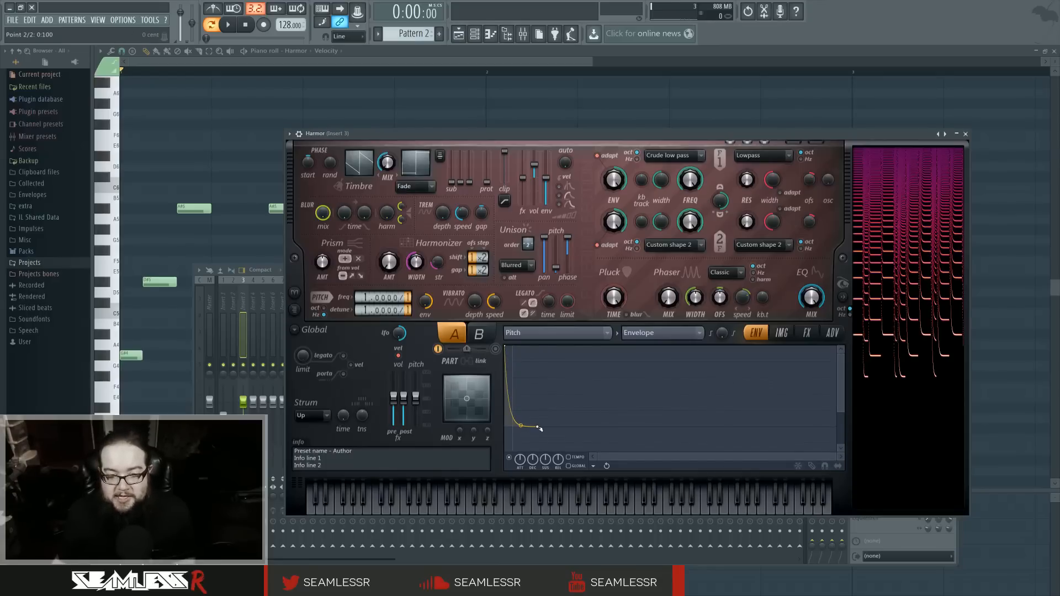
drag(539, 428, 516, 427)
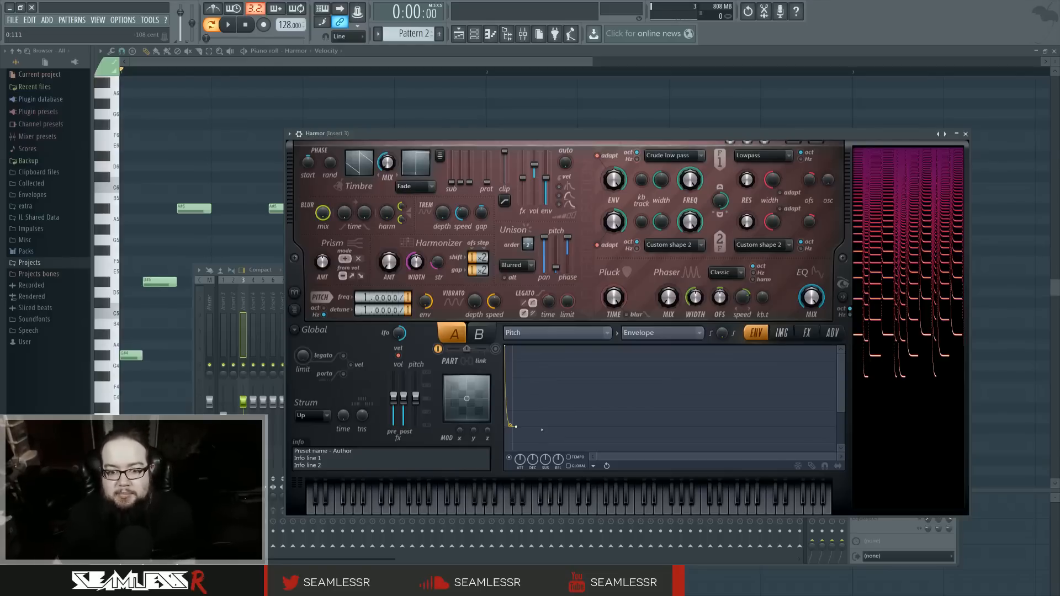
Audition different bends of the pitch drop while the pattern plays, setting the tension between points 1 and 2 to 80%.
key(space)
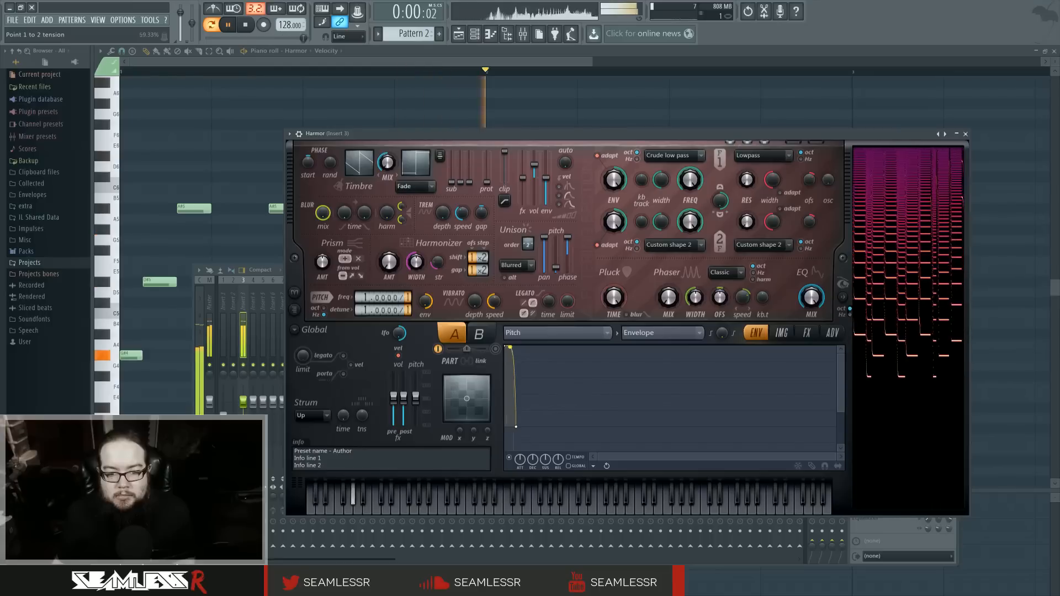
drag(510, 347, 510, 427)
key(space)
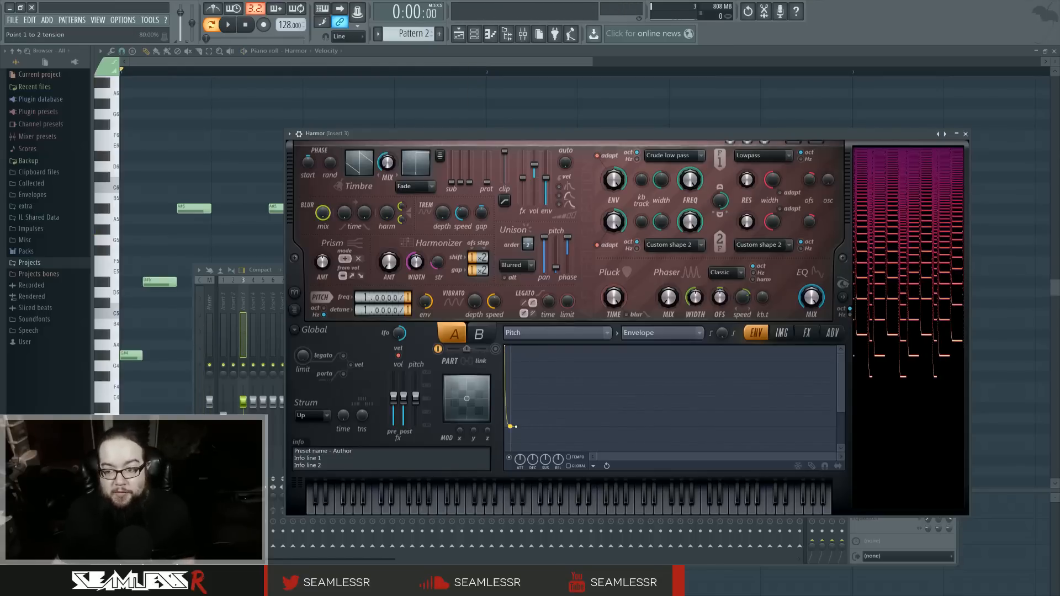
key(space)
key(space)
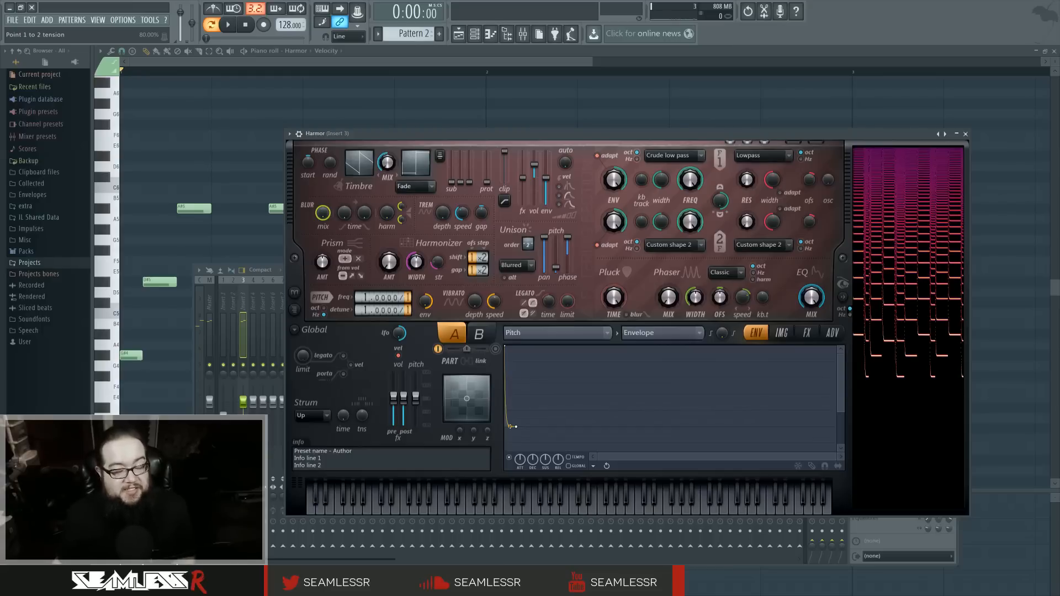
Try a 20.33% tension on the pitch drop while playing the pattern, and bend the curve back to a steep drop.
drag(510, 426, 510, 411)
key(space)
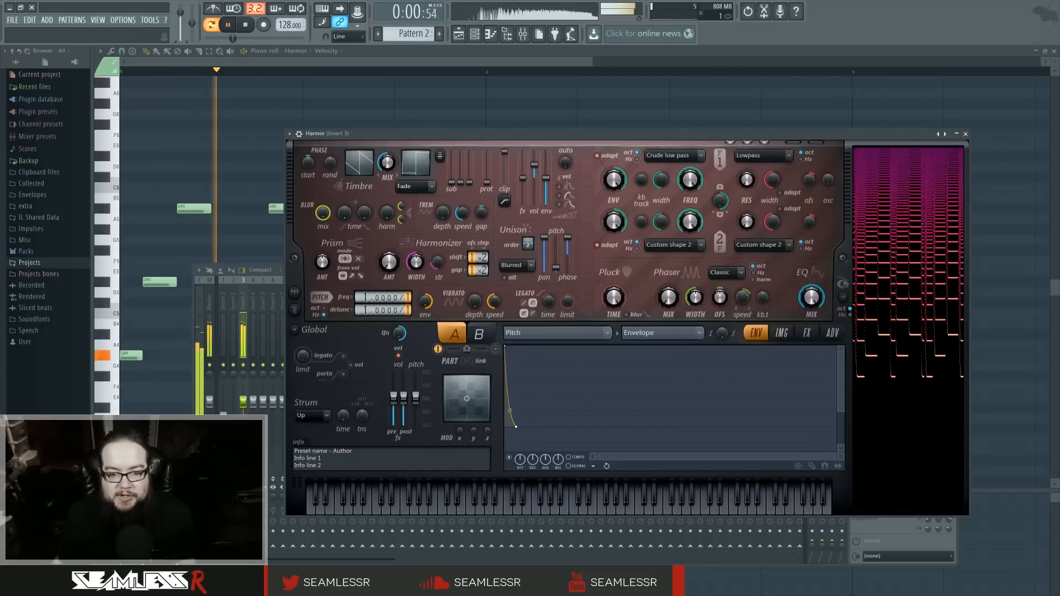
key(space)
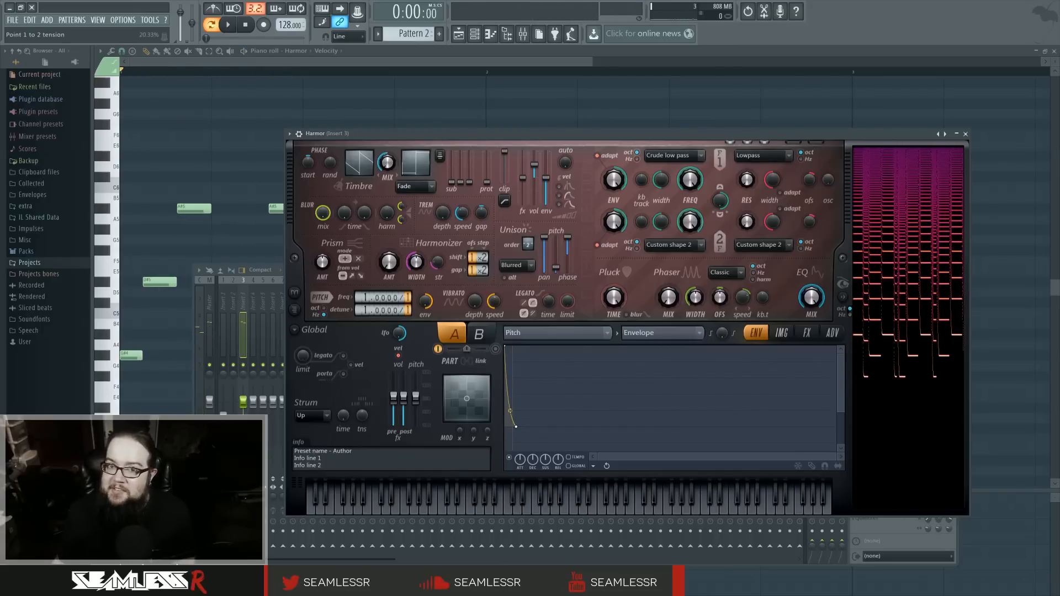
drag(510, 412, 510, 424)
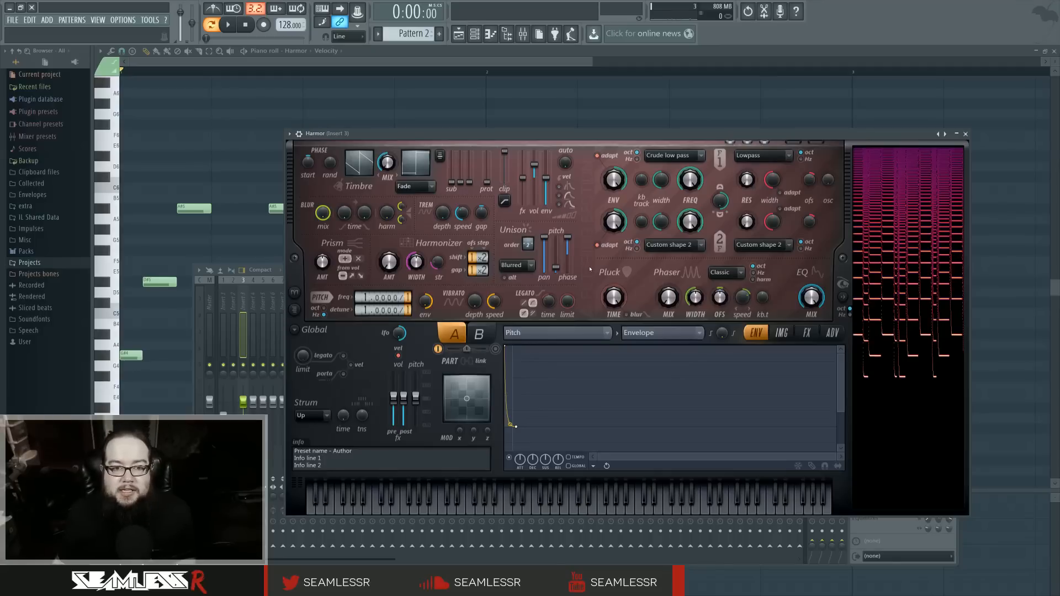
Move the Harmor window slightly upward and show its advanced settings again.
drag(545, 134, 529, 103)
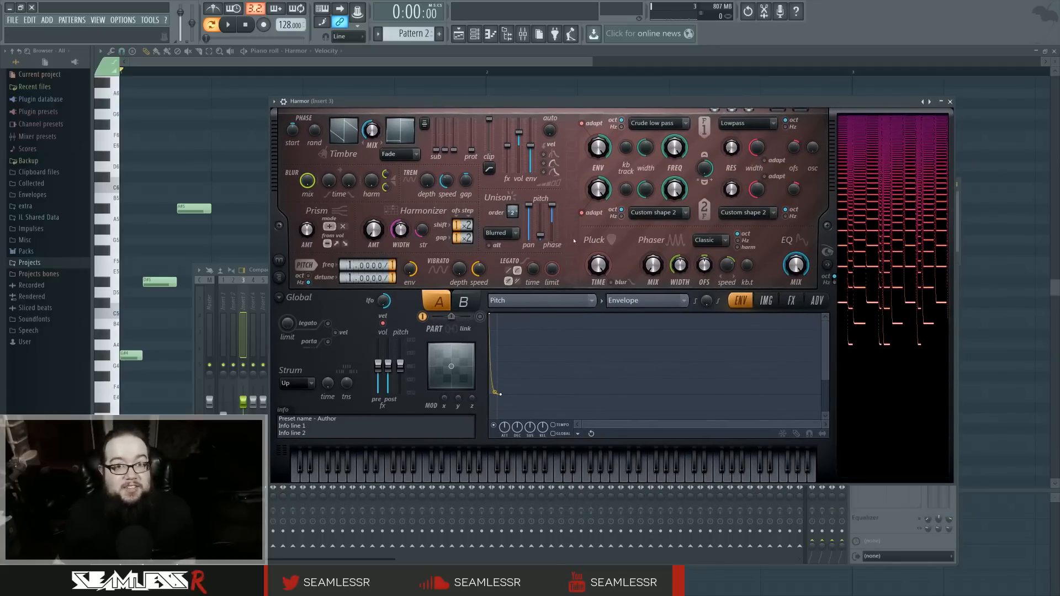
click(817, 300)
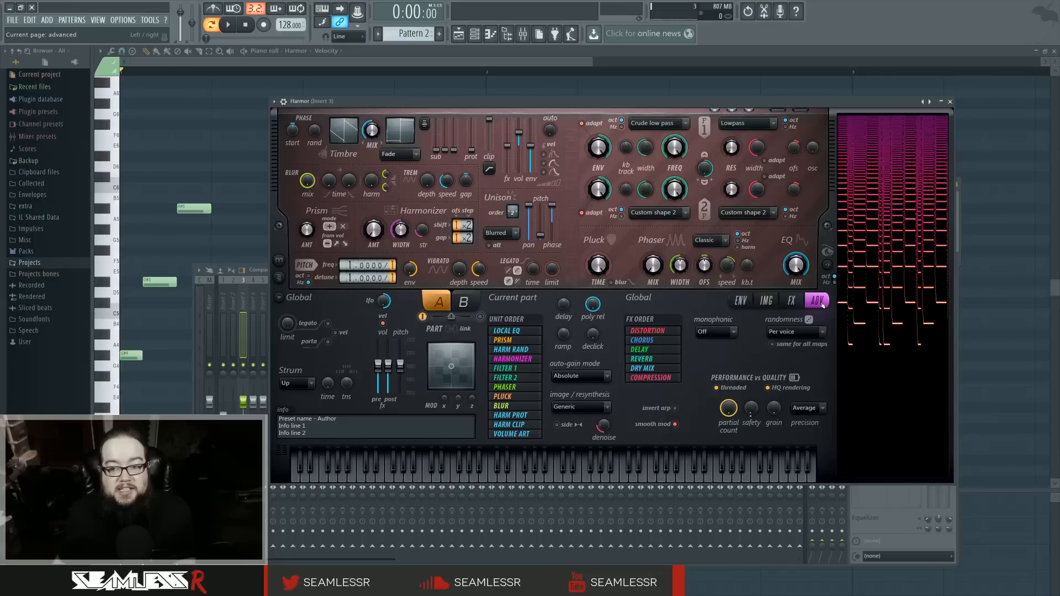